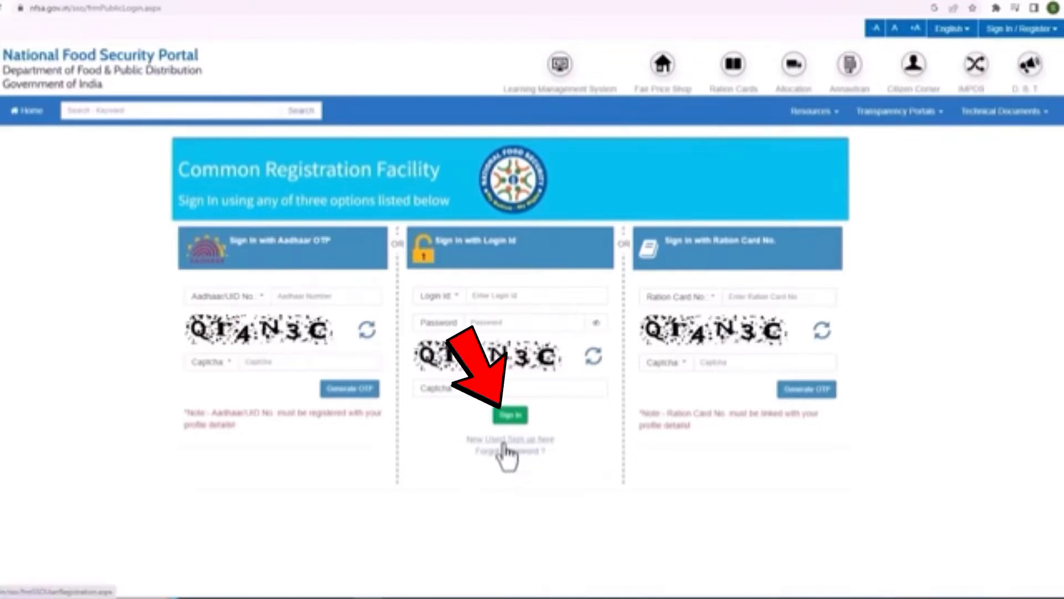
Open the new user sign-up form and enter the first and last name
click(503, 441)
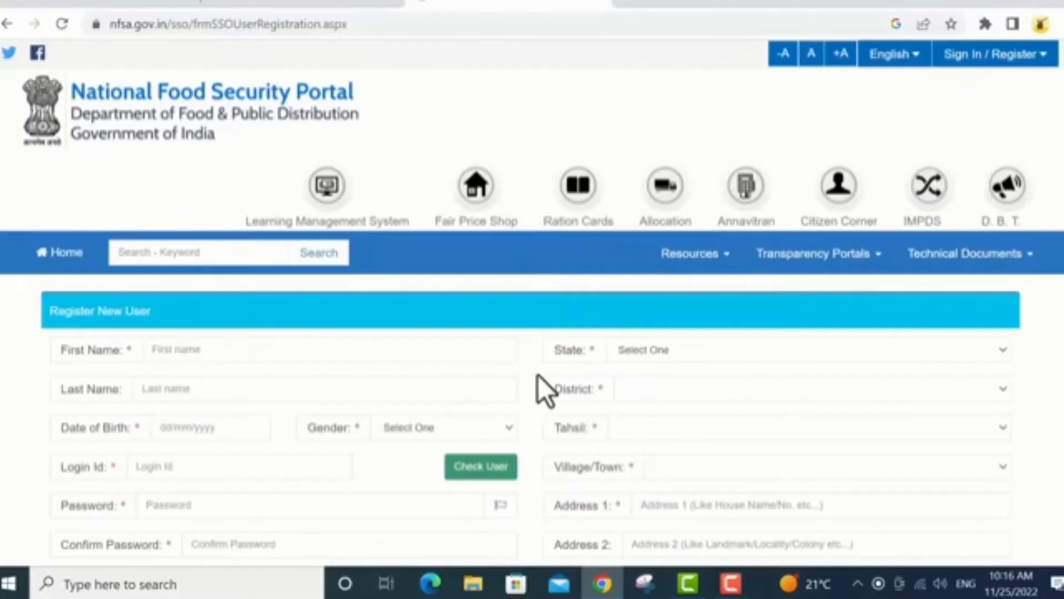
scroll(540, 385, down, 2)
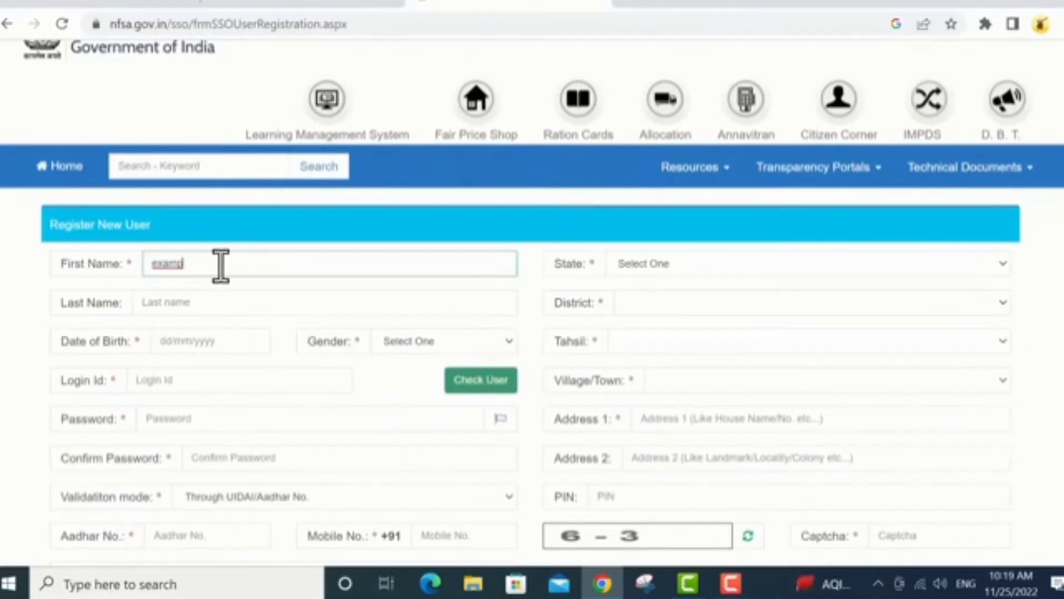
text(ple first name)
click(248, 303)
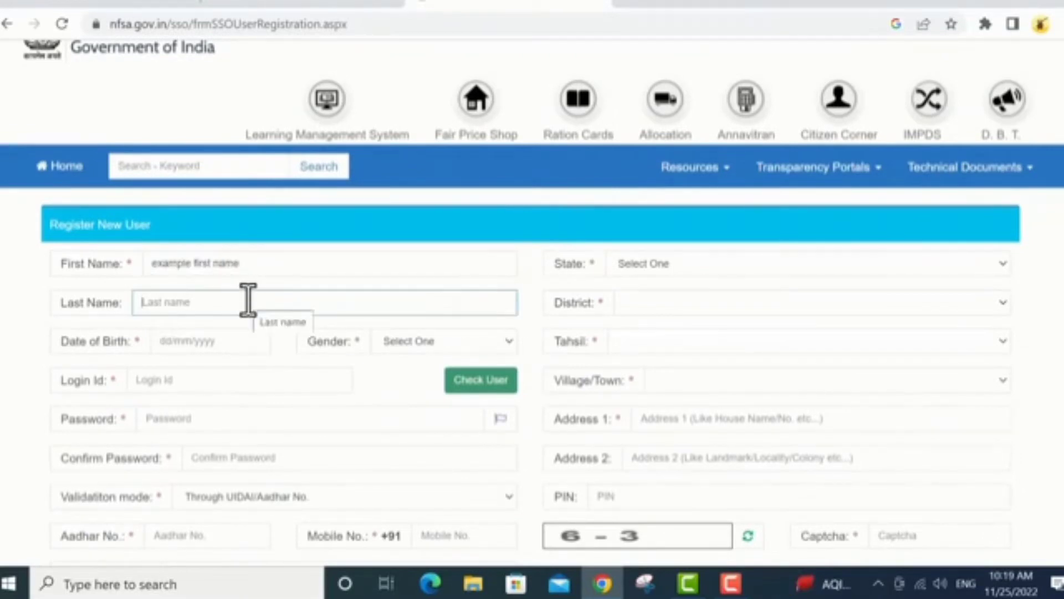
text(example last name)
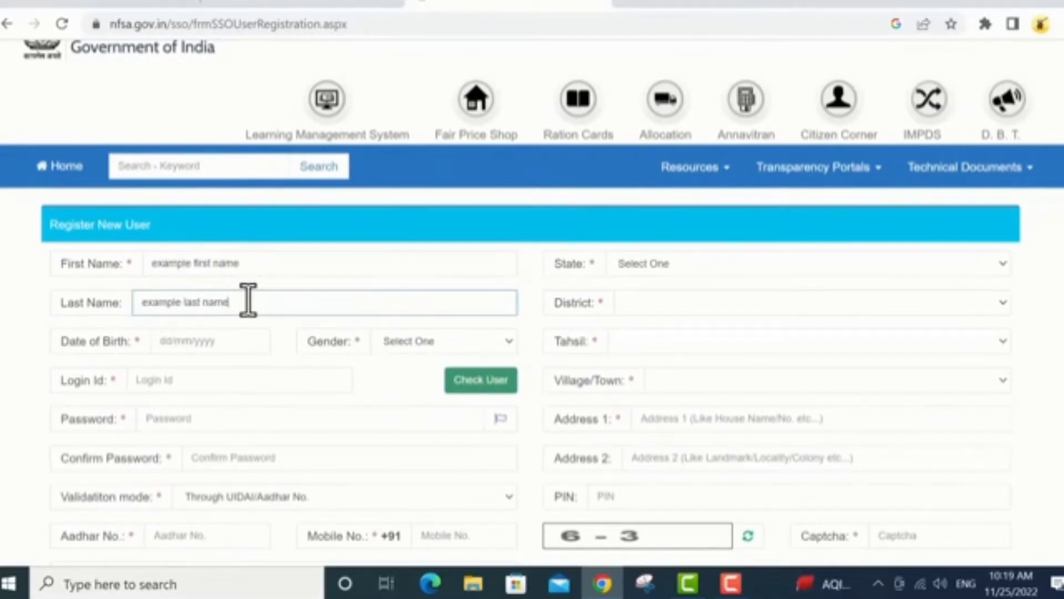
click(181, 342)
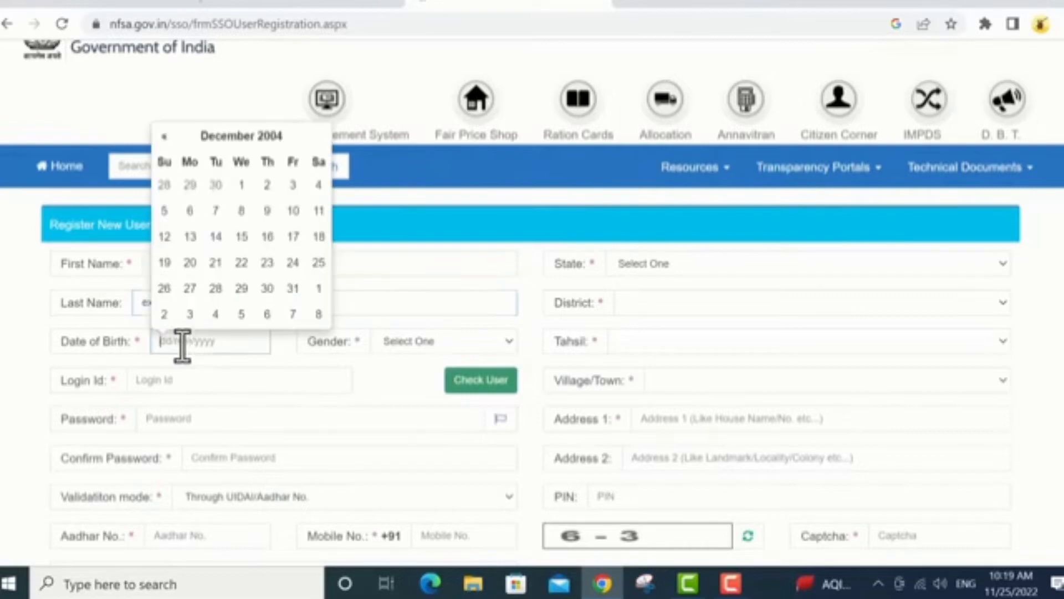
click(210, 139)
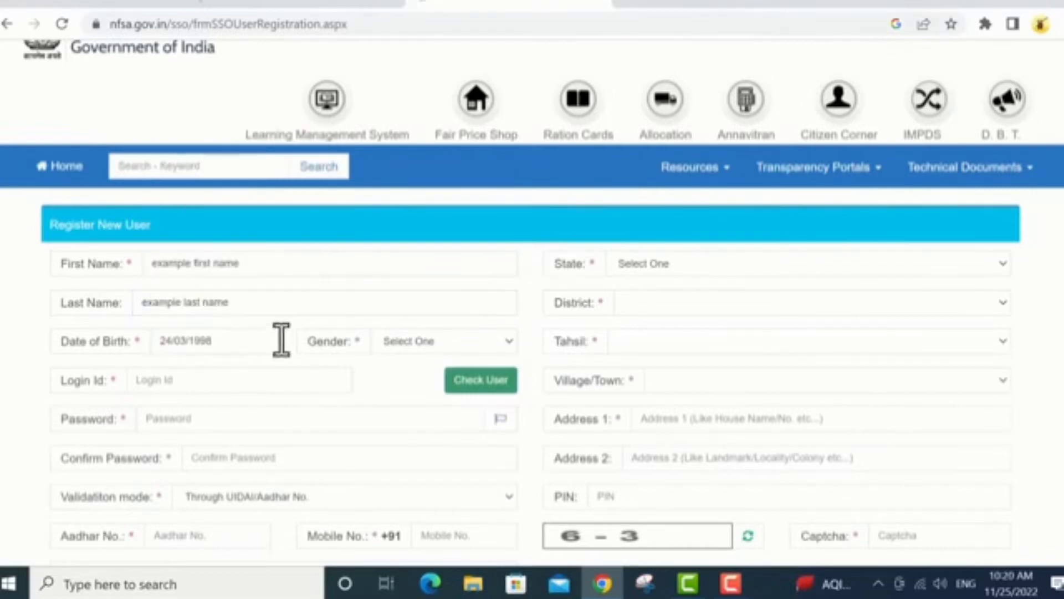
click(447, 339)
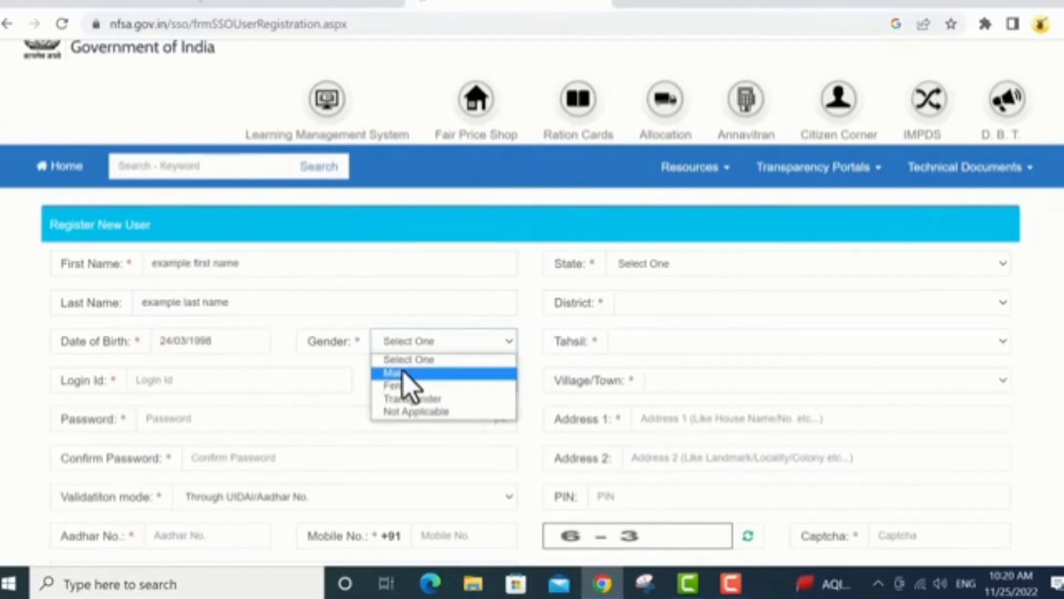
click(411, 372)
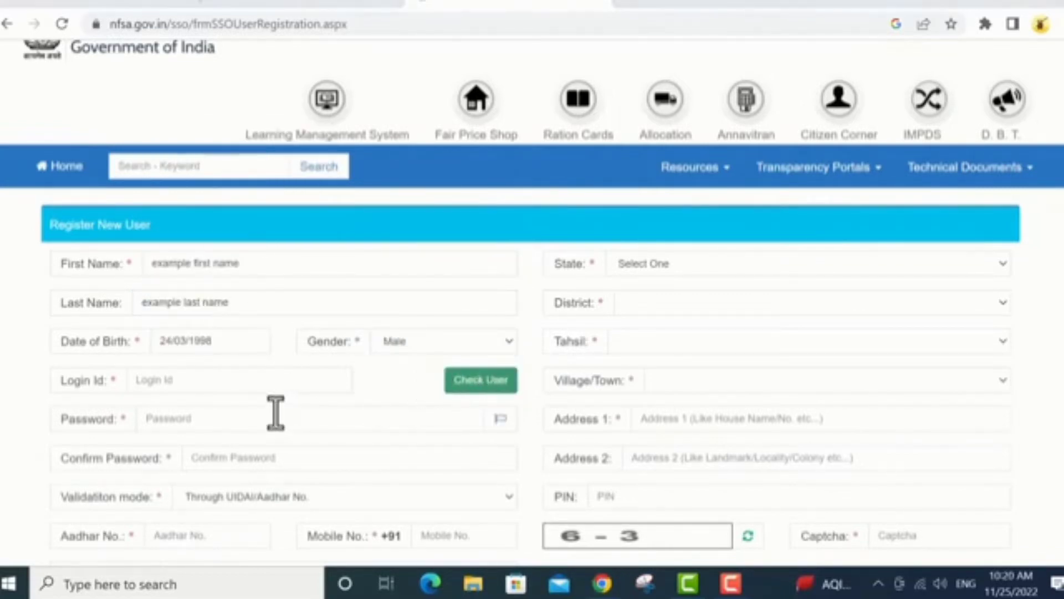
click(168, 380)
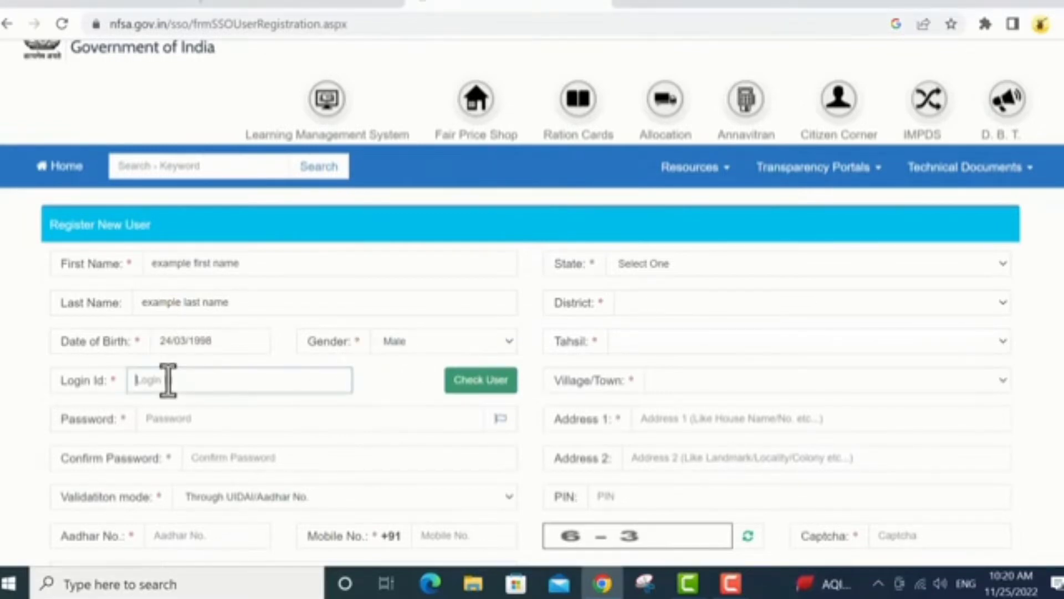
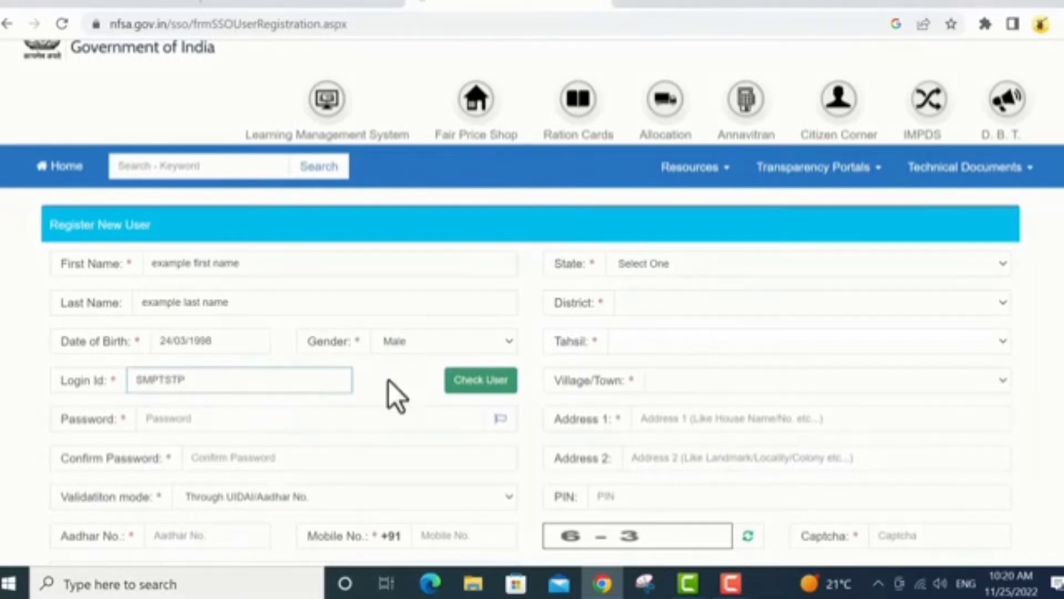
click(454, 381)
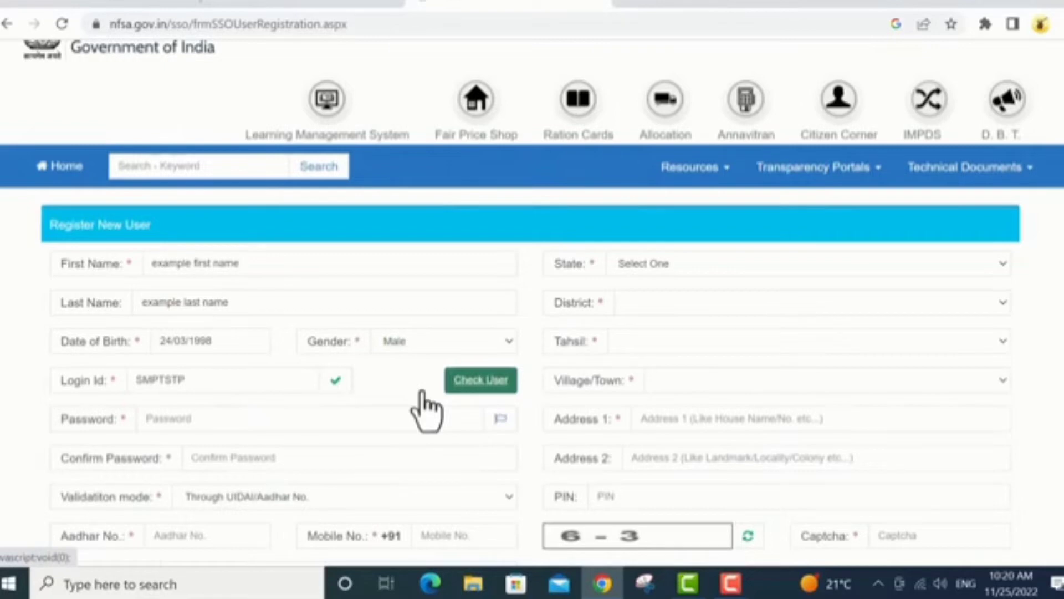
Enter the account password and confirm it
click(278, 418)
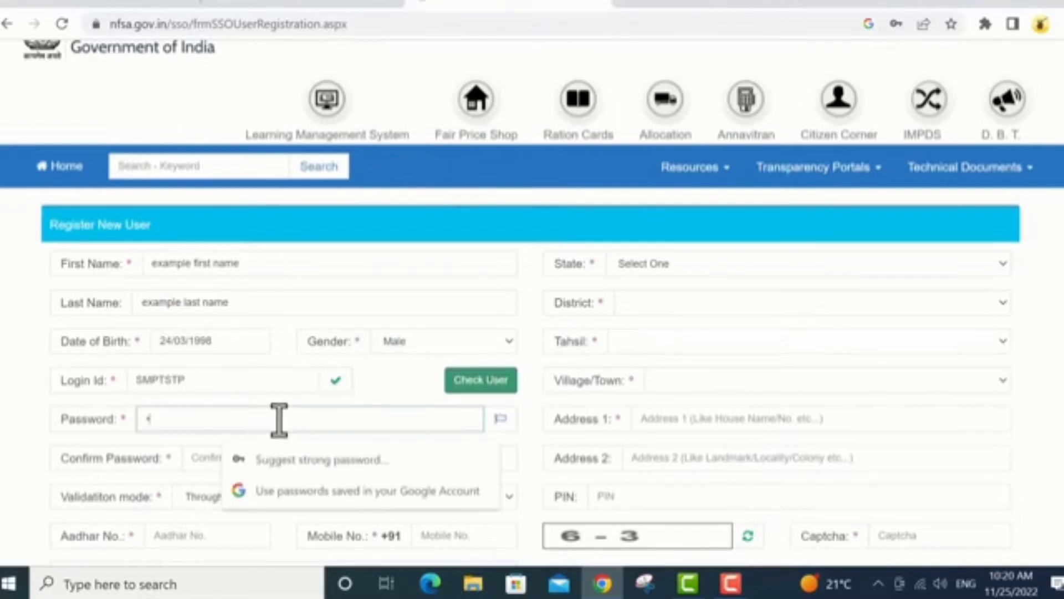
click(274, 467)
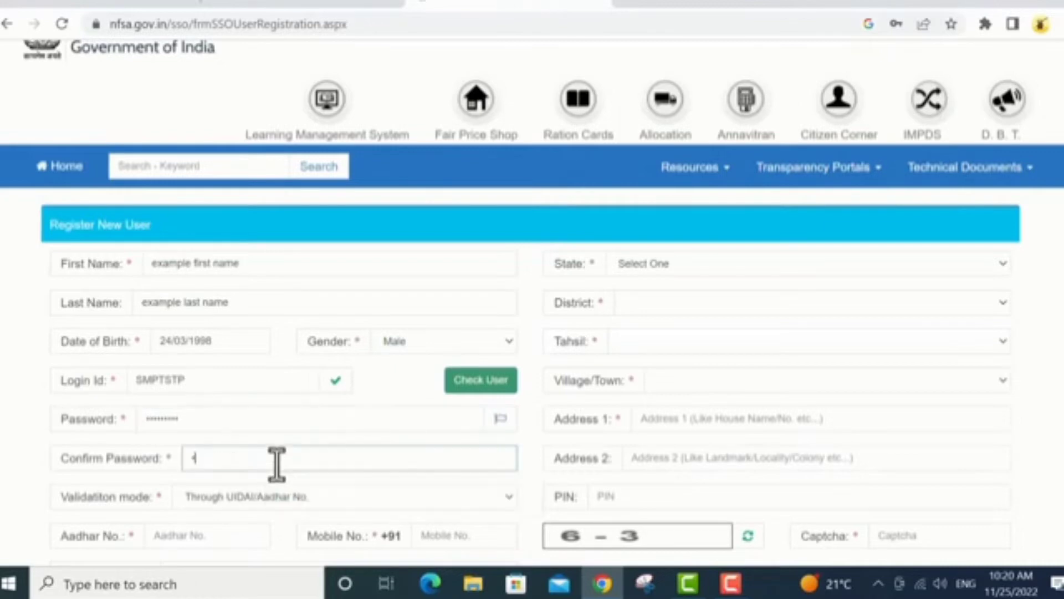
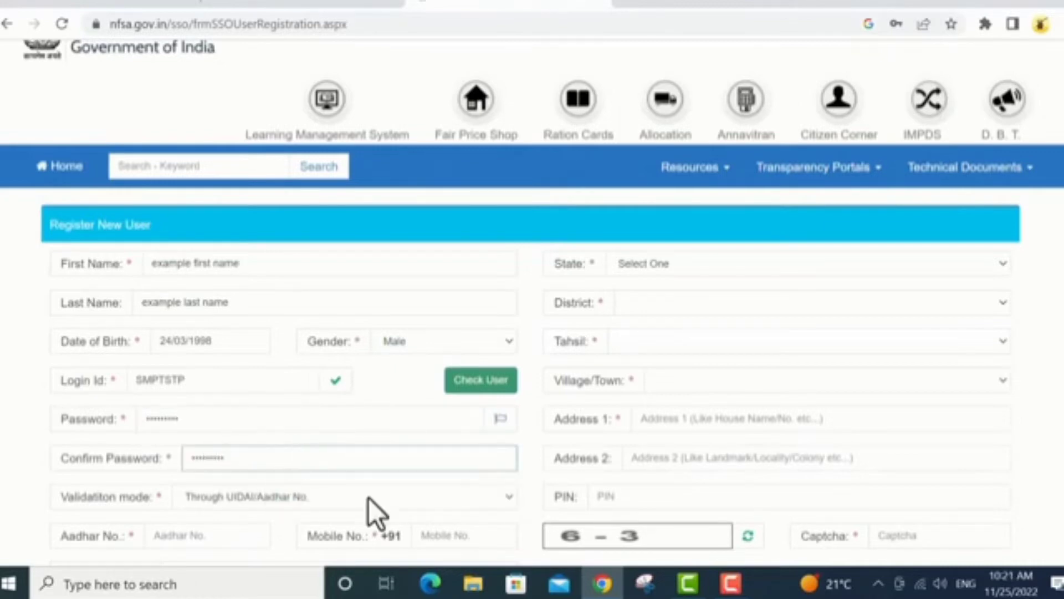
scroll(366, 499, down, 2)
Choose validation through UIDAI/Aadhar No. and fill in the Aadhaar number, mobile number and e-mail address
click(353, 418)
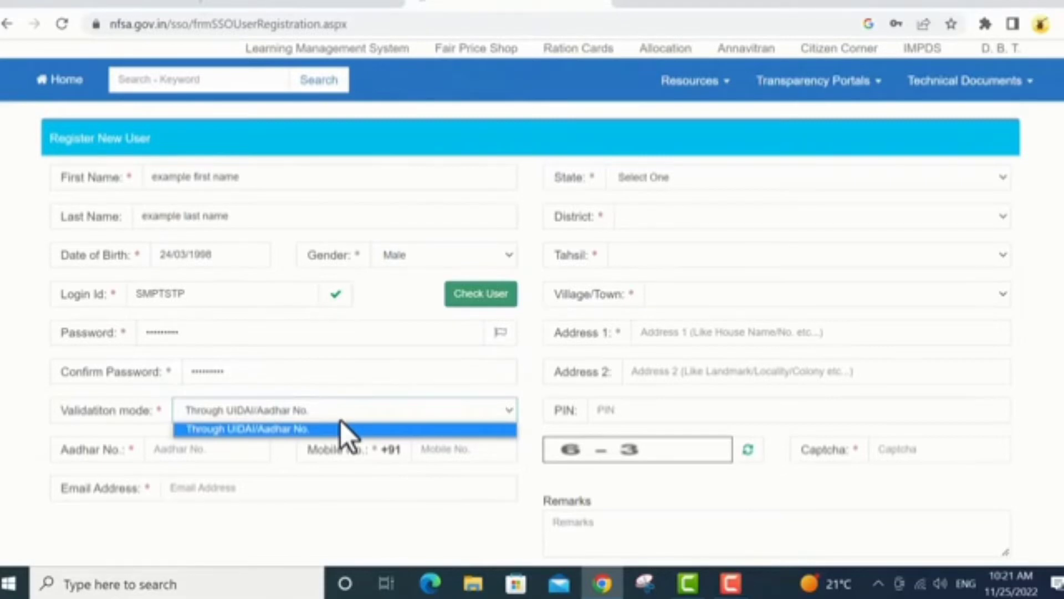
click(270, 431)
click(200, 451)
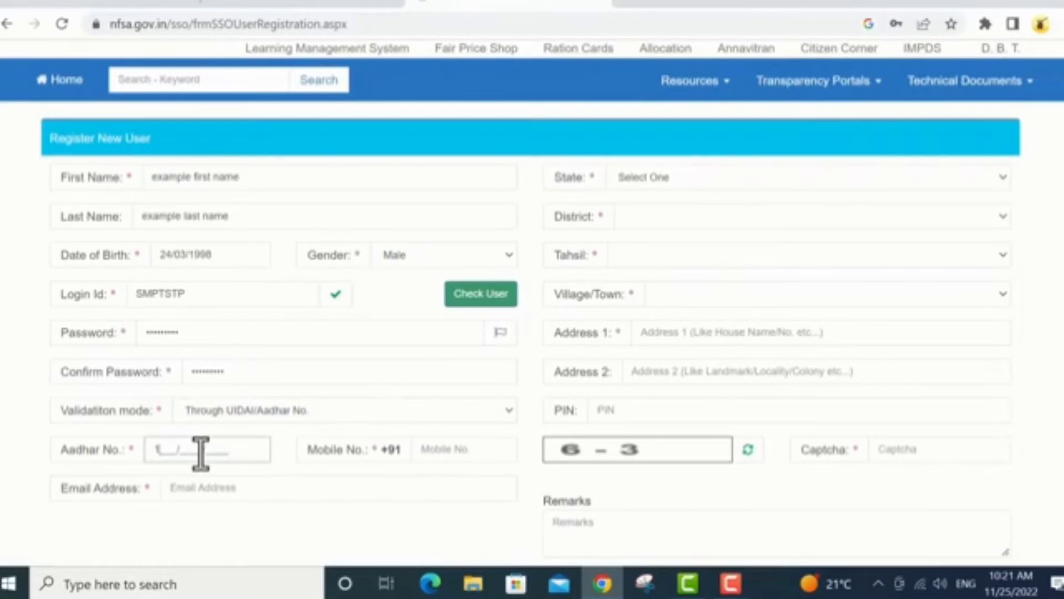
text(1111/1111/1111)
click(433, 452)
text(1111111111)
scroll(288, 443, down, 2)
click(237, 434)
text(e)
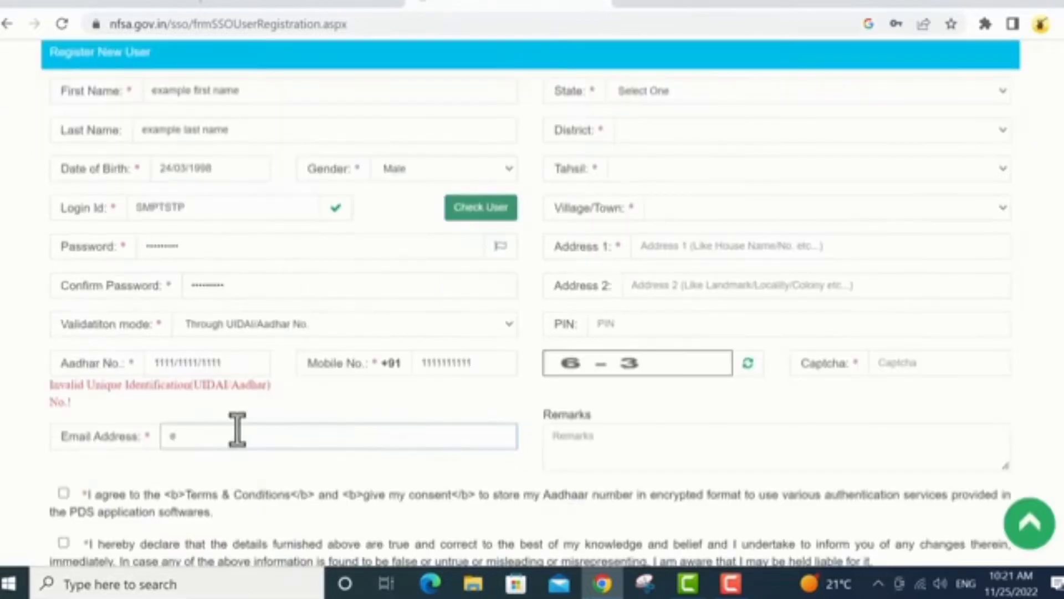
text(xample mail id)
click(693, 95)
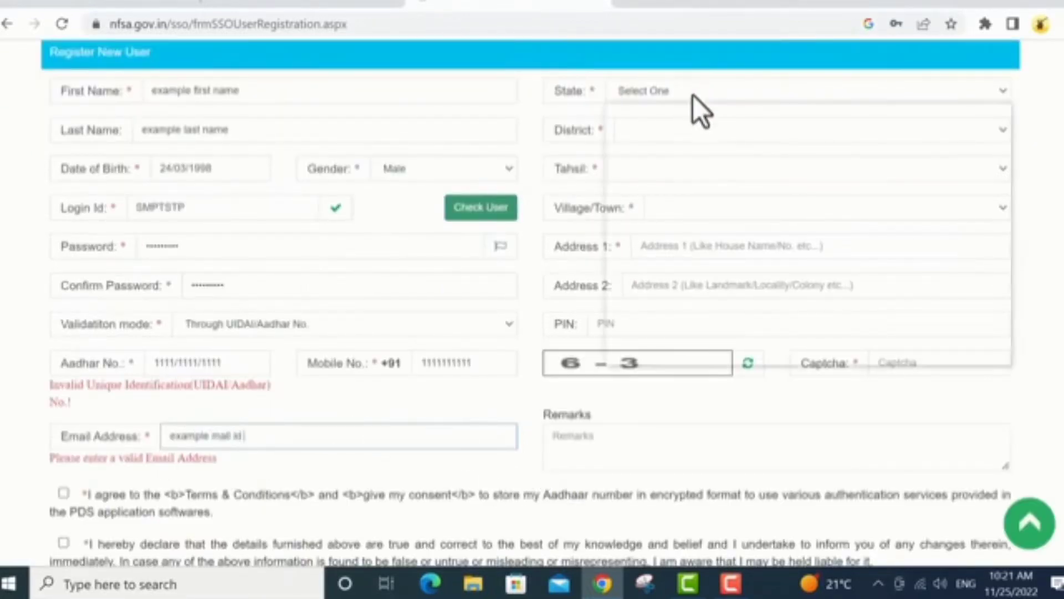
Set State Uttar Pradesh, District SITAPUR, Tahsil Biswan and village Amiriti
scroll(680, 315, down, 5)
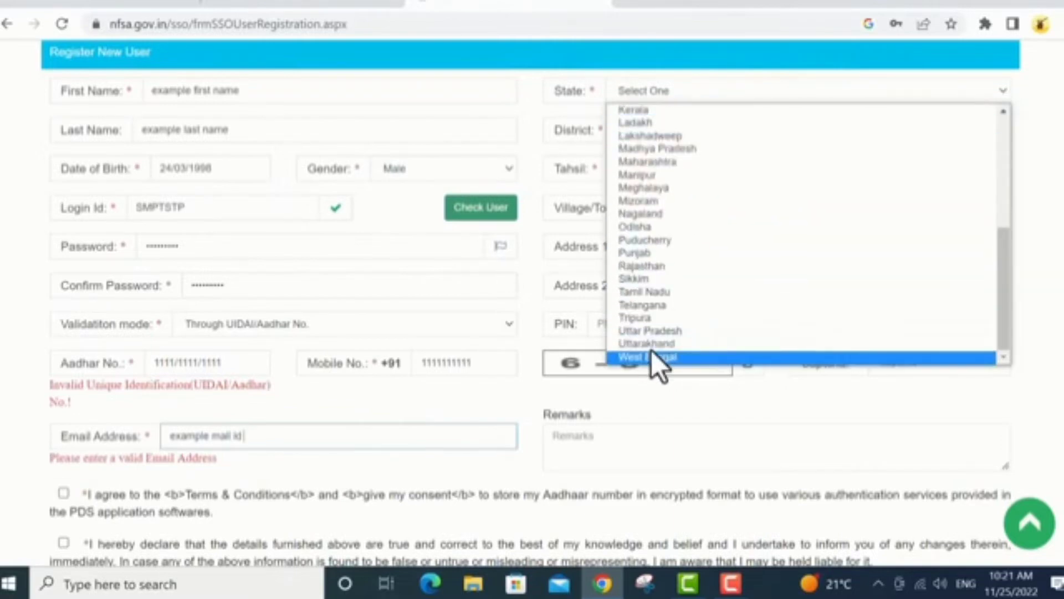
click(651, 332)
click(709, 129)
scroll(676, 377, down, 10)
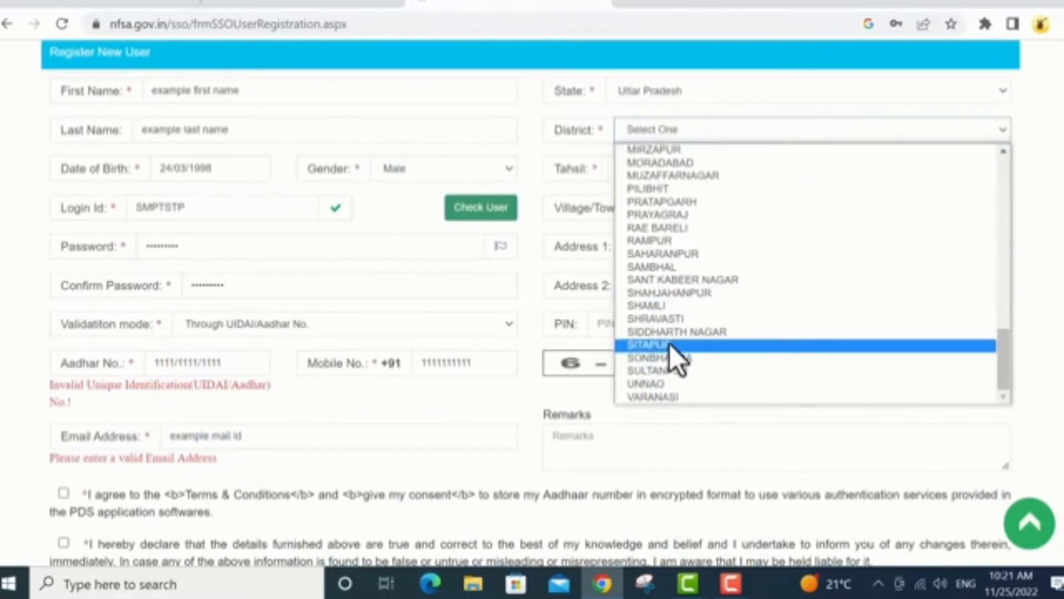
click(670, 343)
click(693, 168)
click(637, 239)
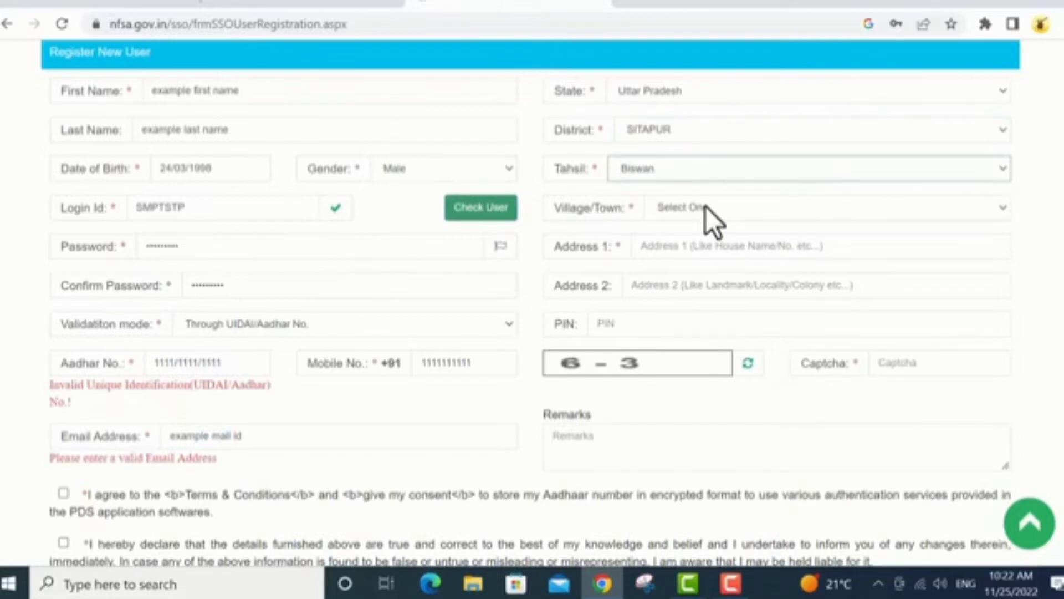
click(706, 207)
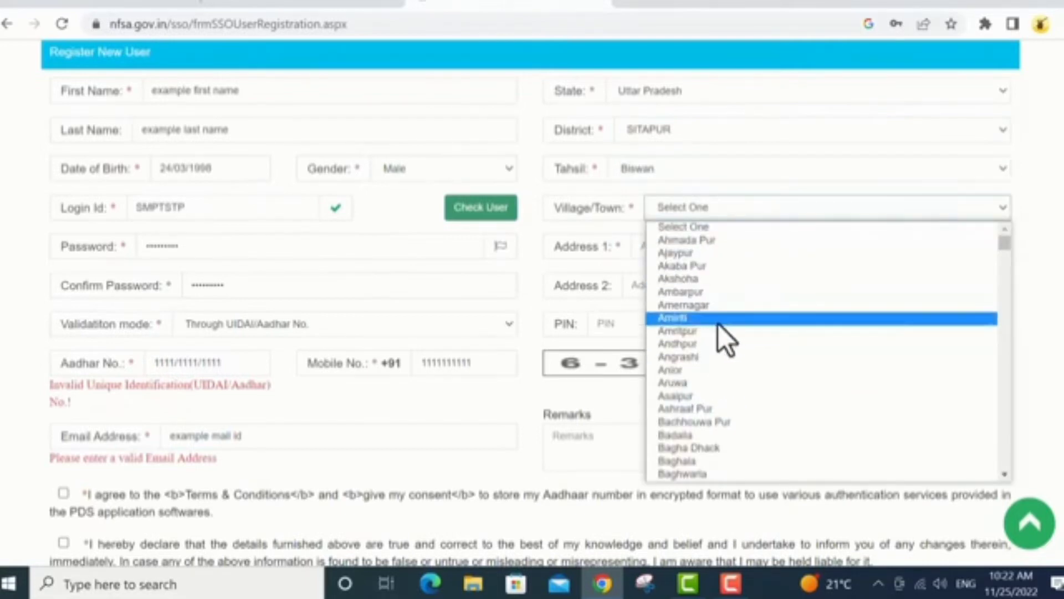
click(717, 319)
Fill in the first address line and the PIN code
click(682, 244)
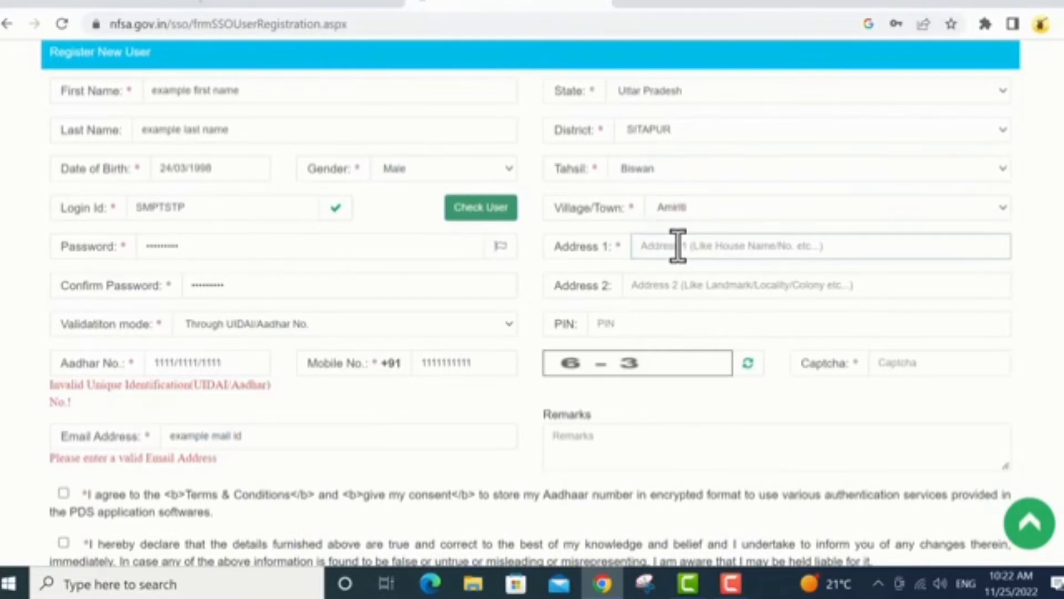
text(exampl)
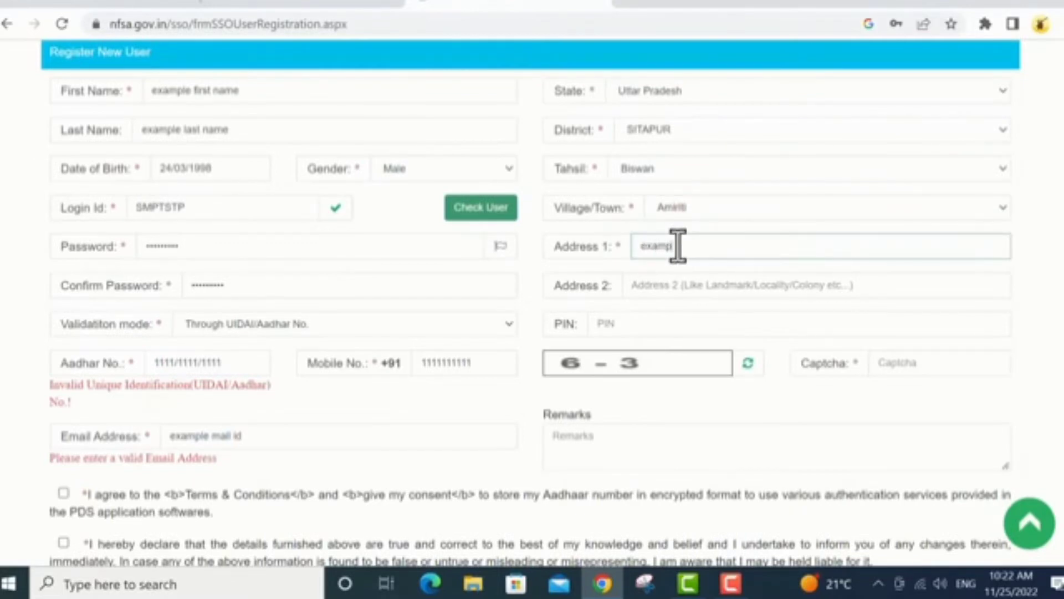
text(e address)
click(653, 325)
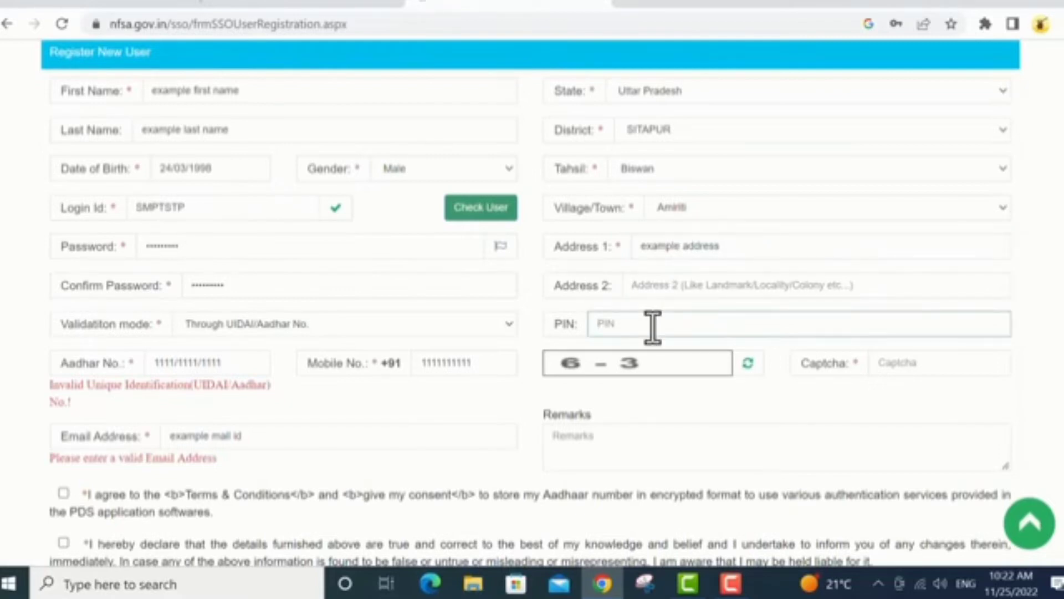
text(111111)
click(906, 366)
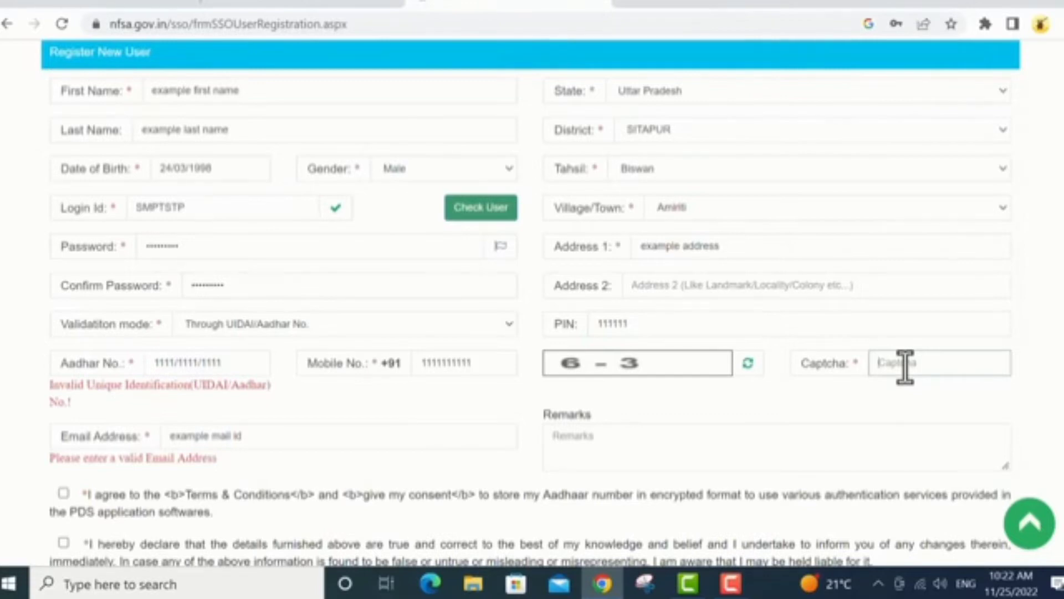
Answer the captcha, accept the terms and Aadhaar consent declarations, and submit the registration form
text(3)
click(653, 325)
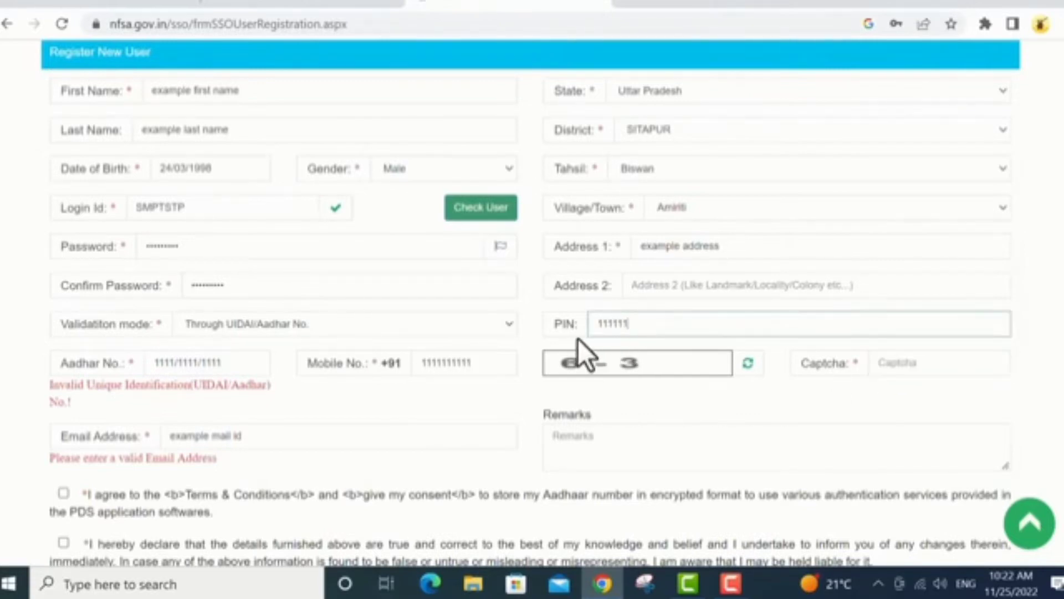
click(905, 364)
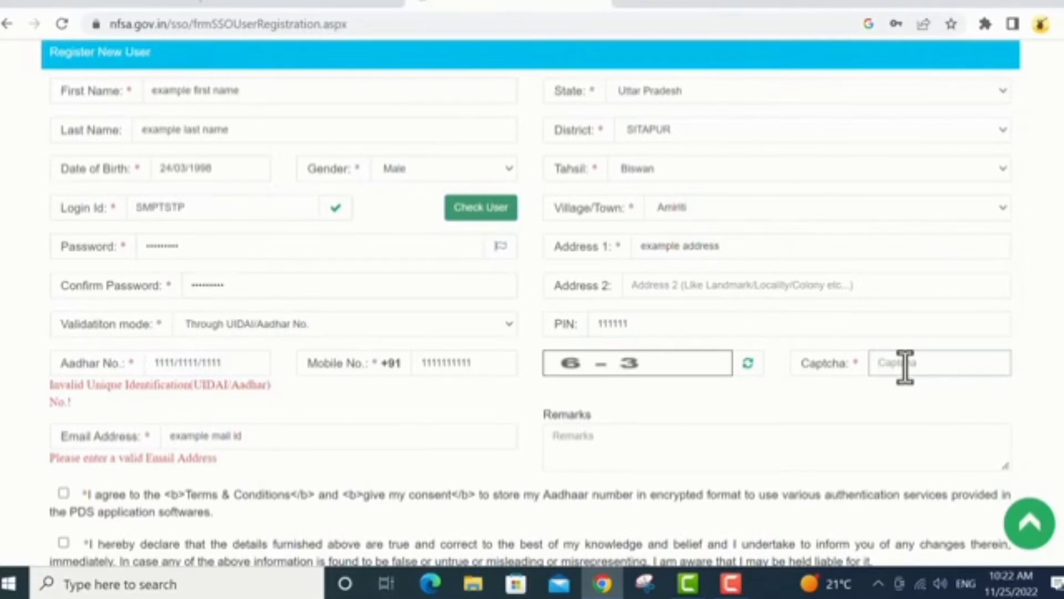
text(3)
scroll(596, 451, down, 2)
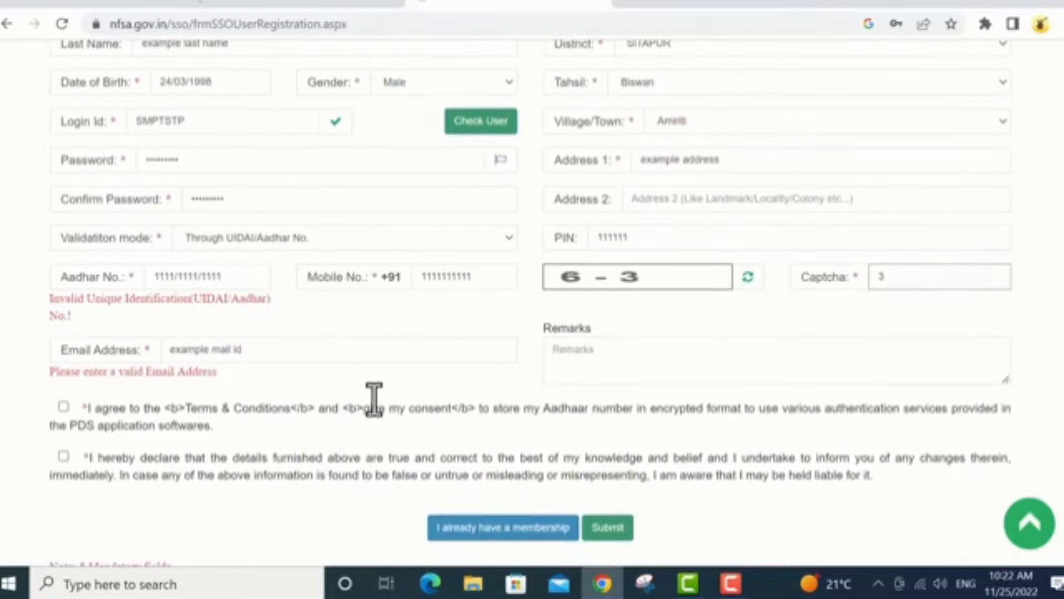
click(593, 349)
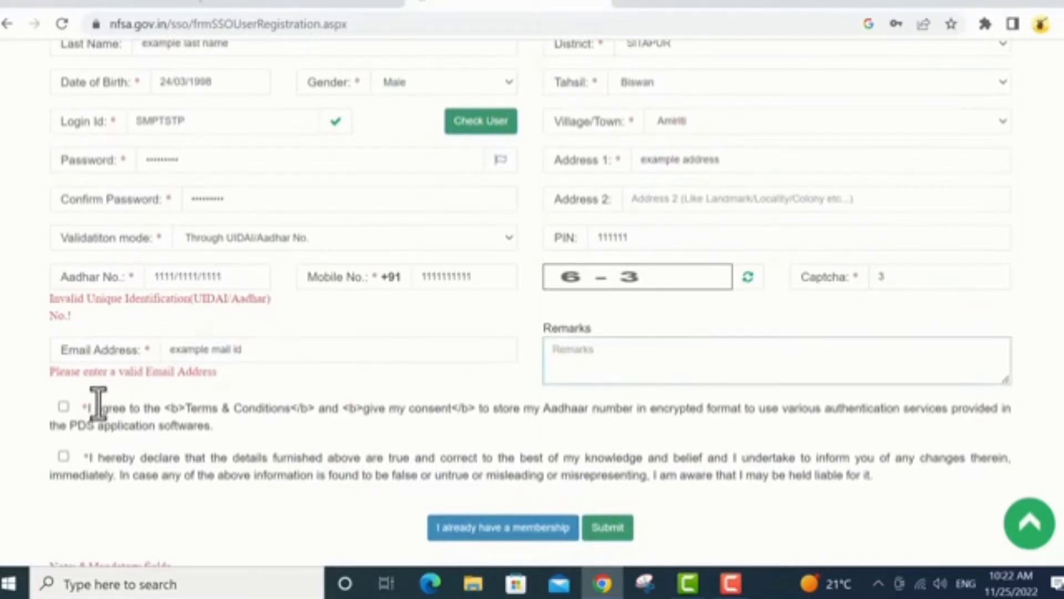
click(64, 408)
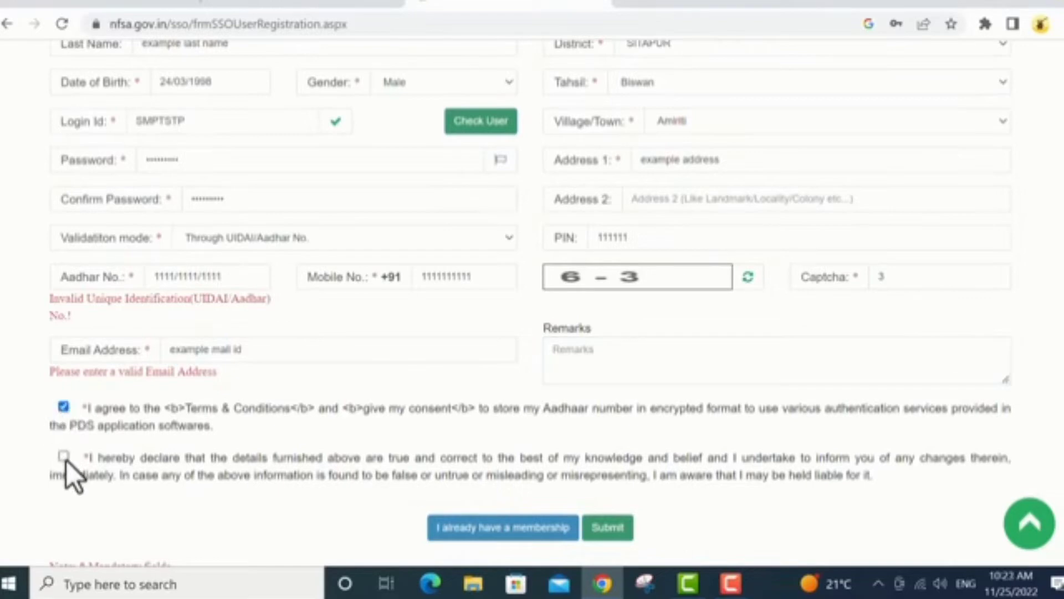
click(493, 530)
Confirm the submission and verify the registration with the received OTP
click(571, 75)
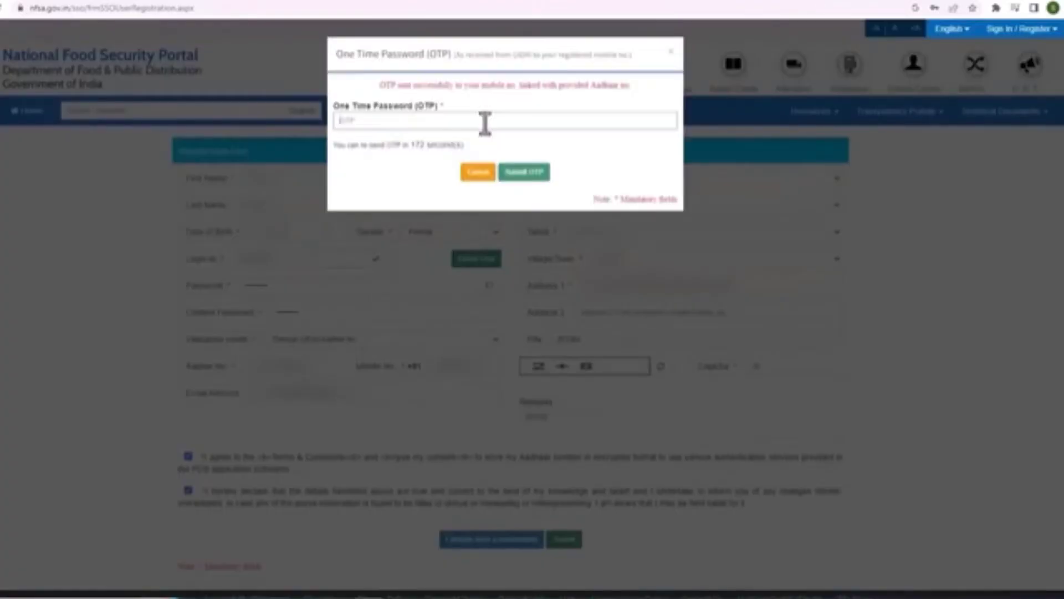
click(525, 173)
click(570, 74)
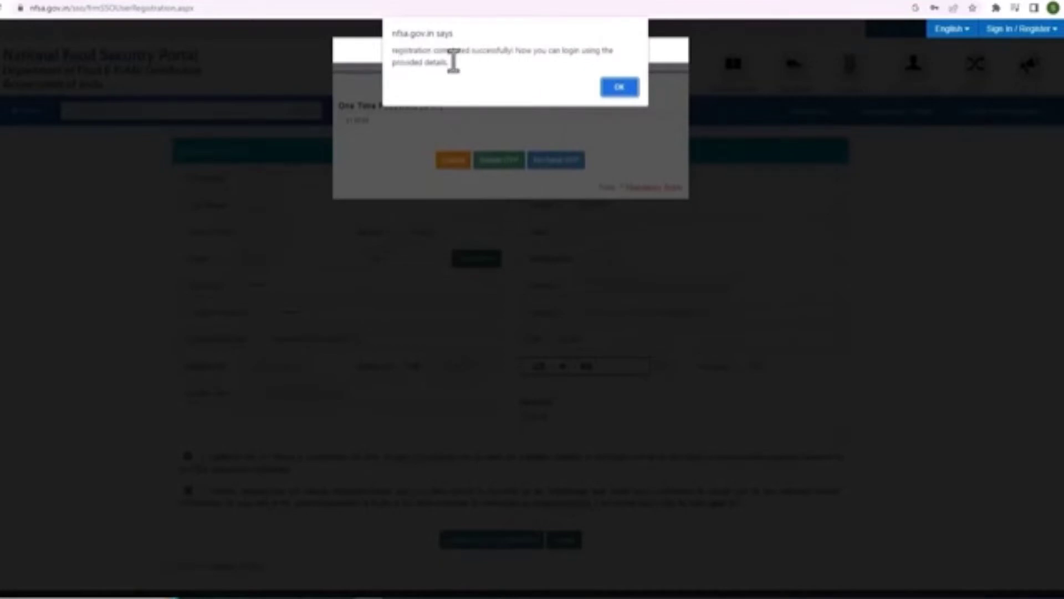
Dismiss the registration success message and go to the Public Log in page
click(620, 87)
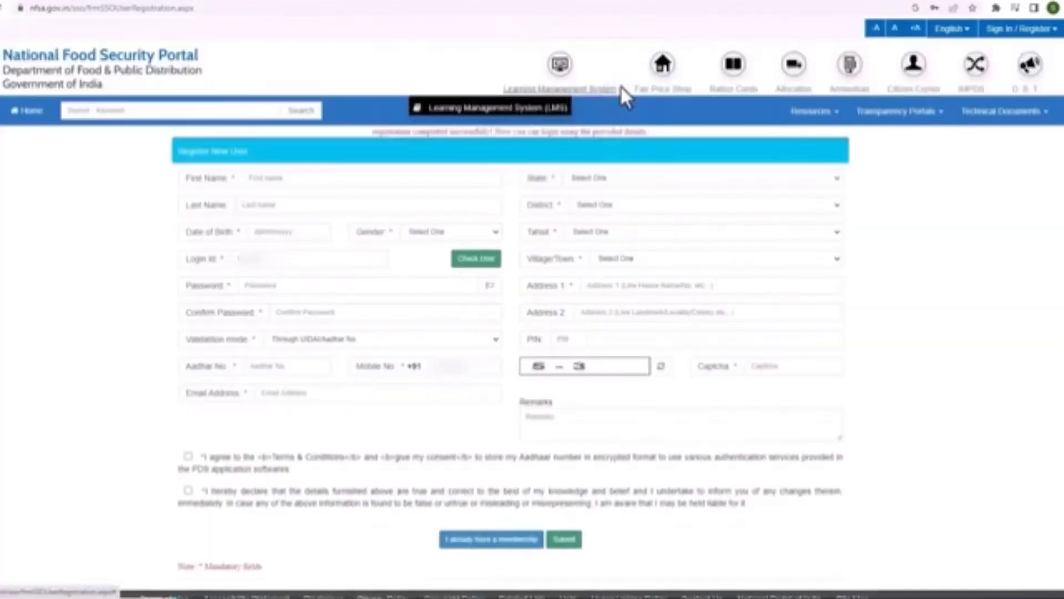
click(1019, 28)
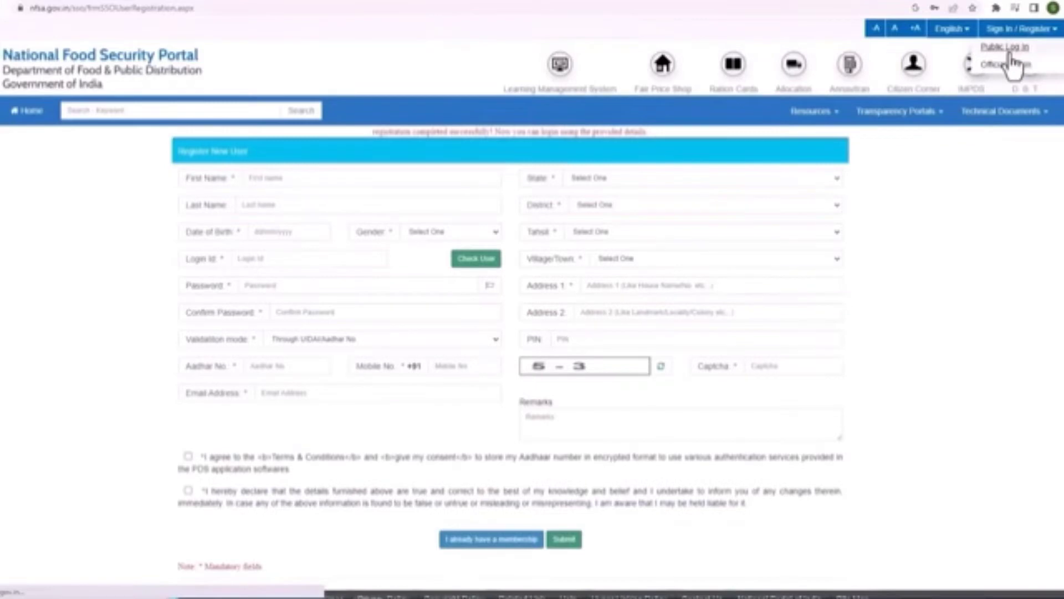
click(1009, 49)
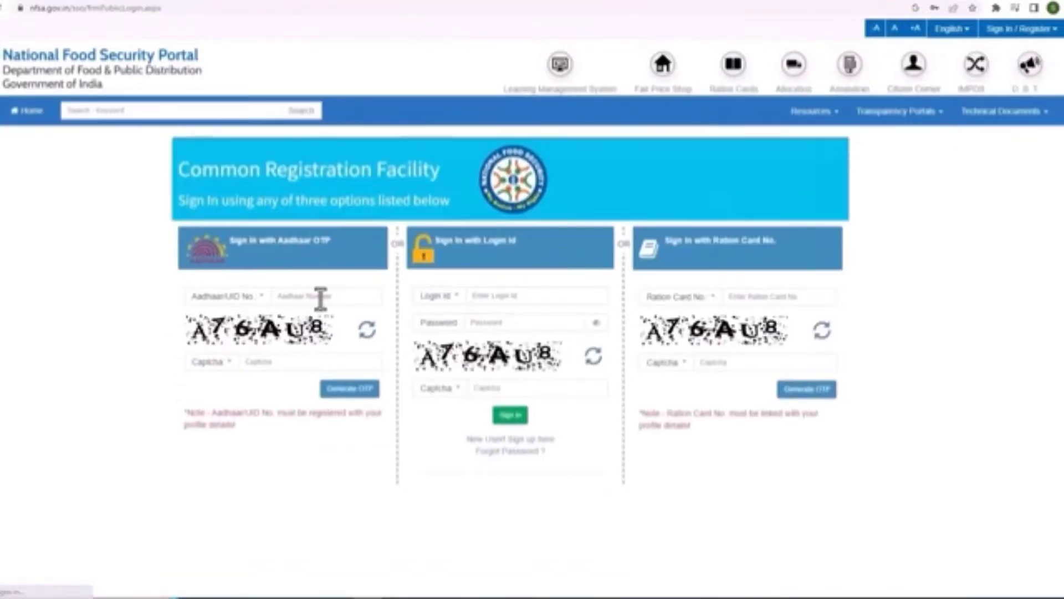
Sign in using the Aadhaar number, the captcha and the OTP received
click(320, 298)
text(111111111)
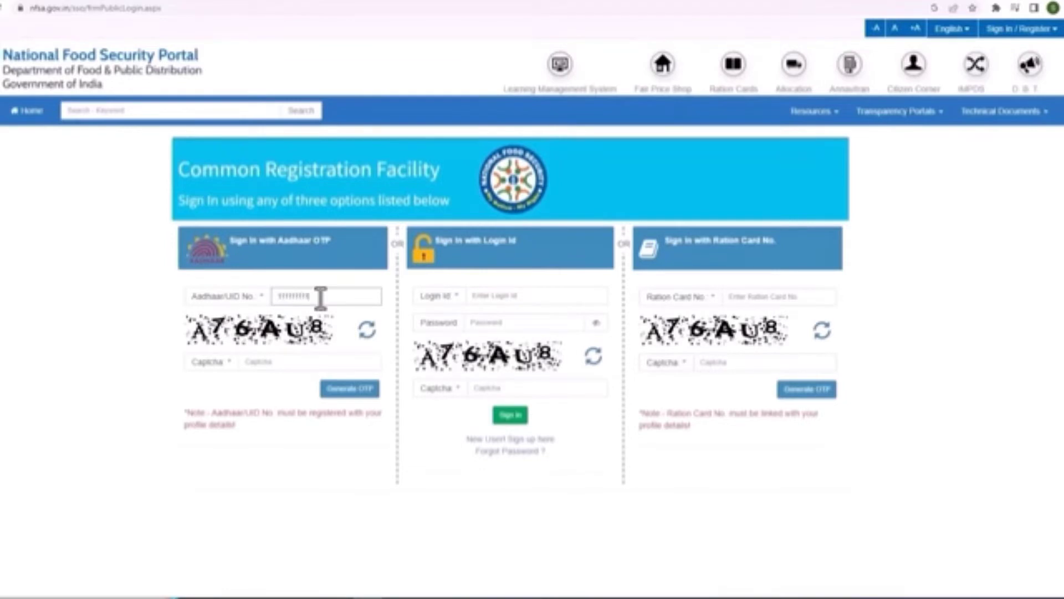
text(111)
click(294, 363)
text(A76AU8)
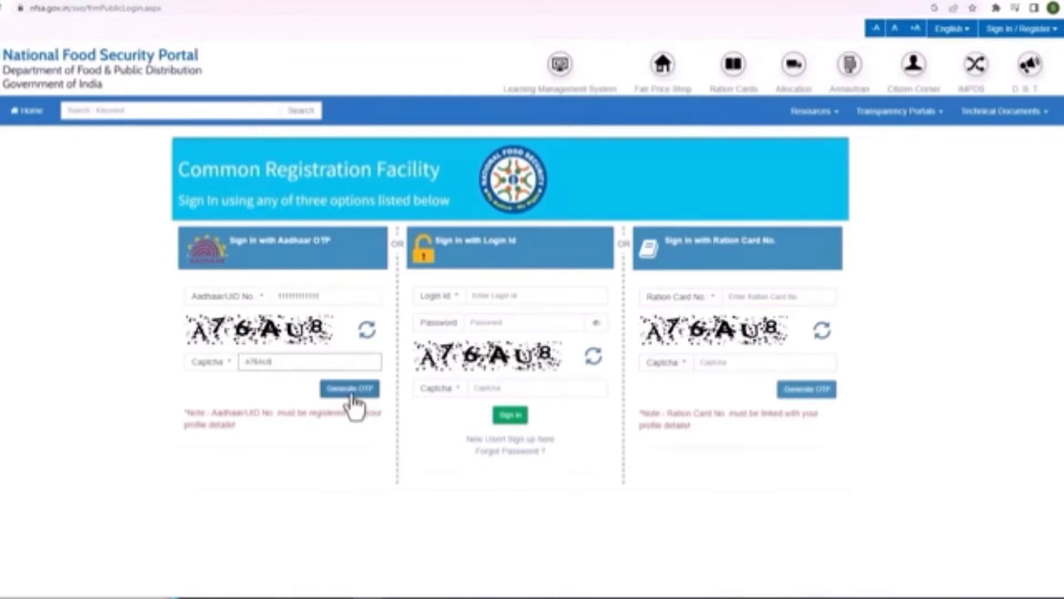
click(351, 391)
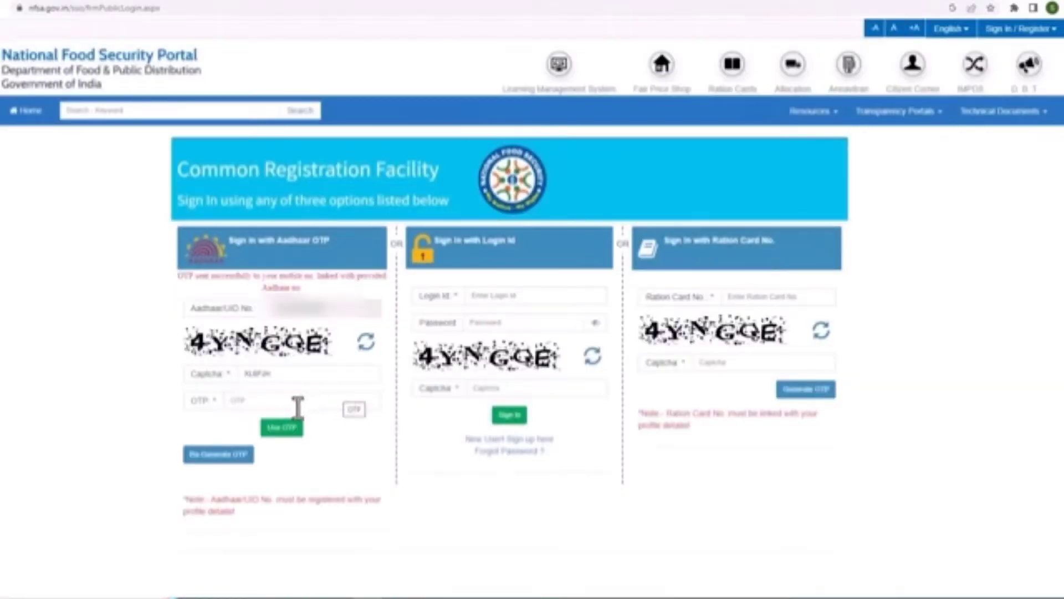
click(283, 407)
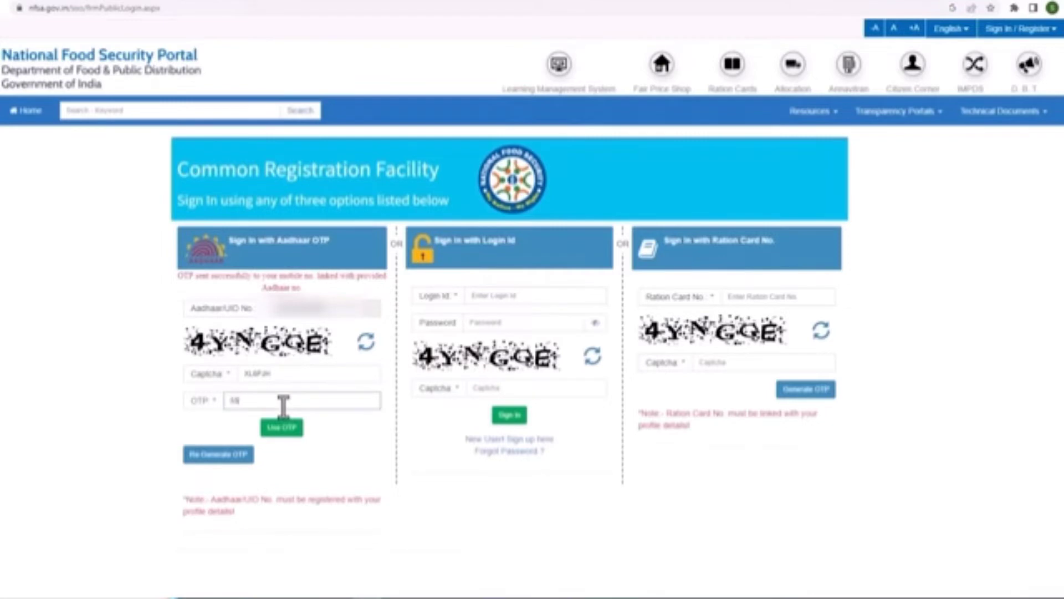
click(282, 427)
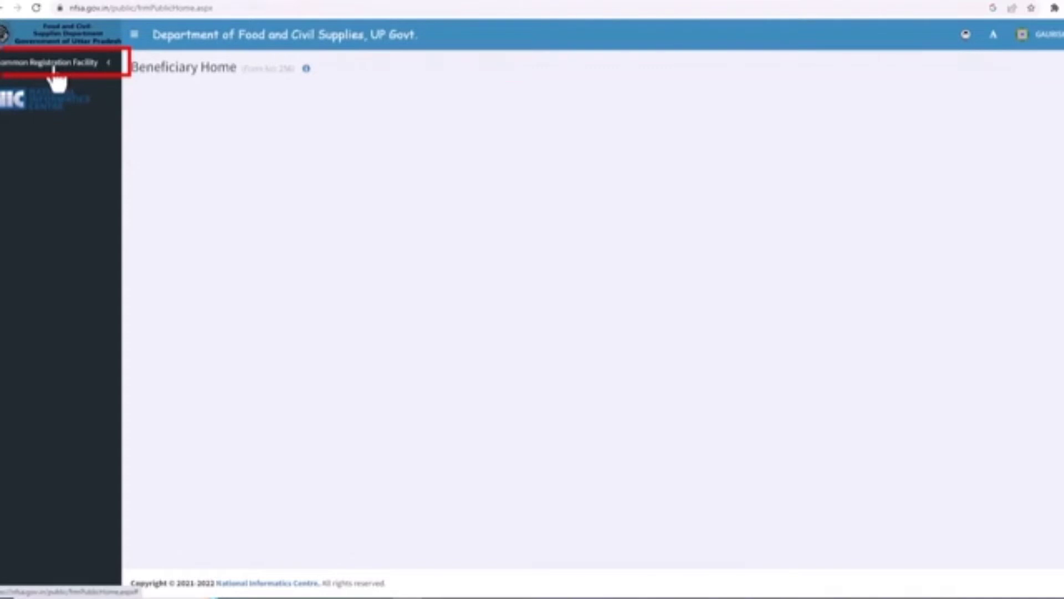
Start a New Registration under Common Registration Facility and select Punjab as the state
click(49, 65)
click(58, 90)
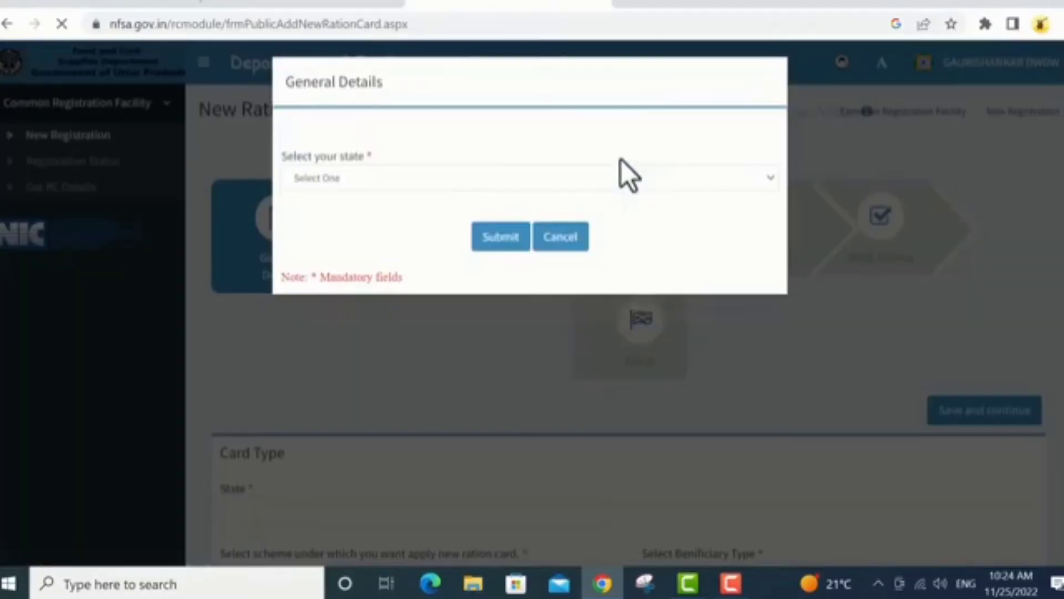
click(410, 191)
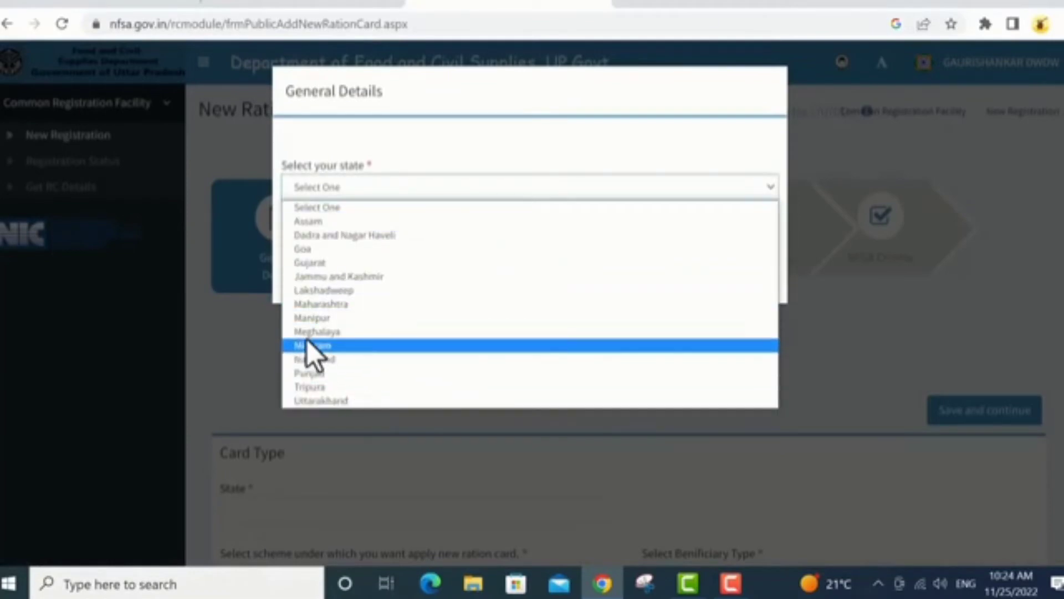
click(340, 373)
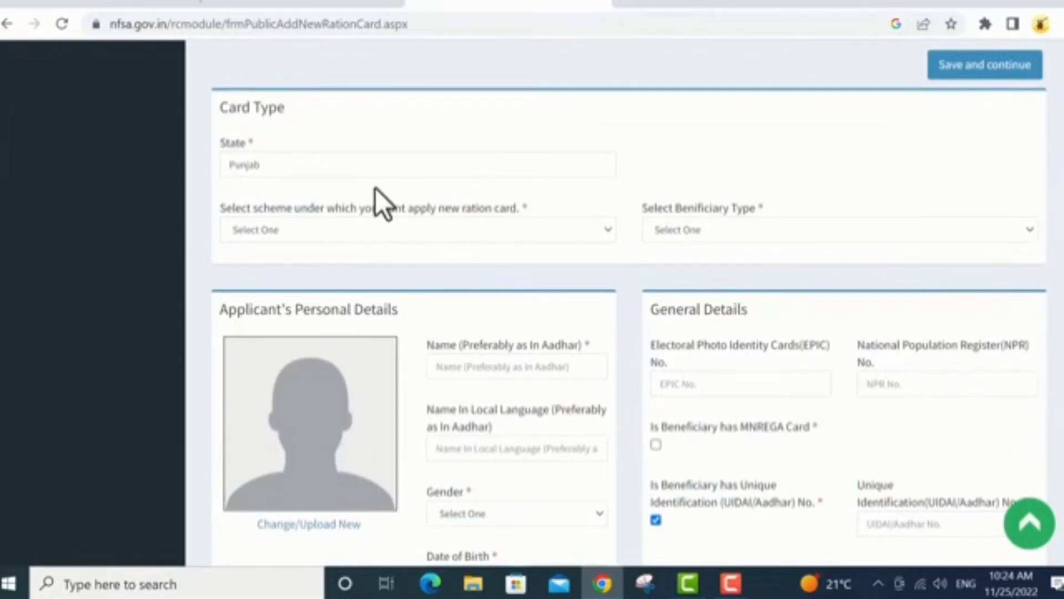
Choose the Priority Household (NFSA) scheme and Ration as the beneficiary type
click(428, 230)
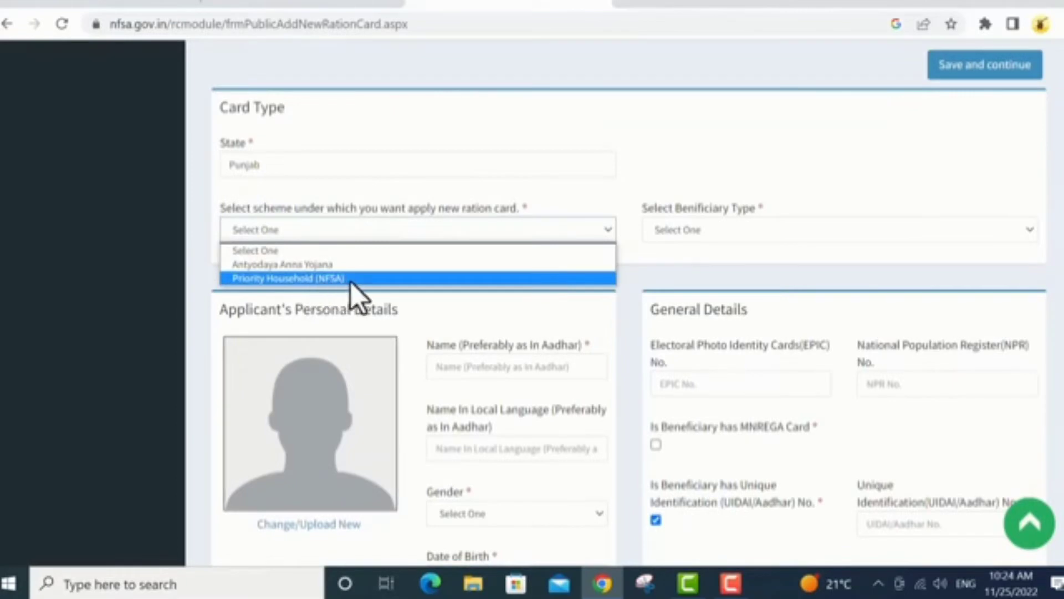
click(305, 280)
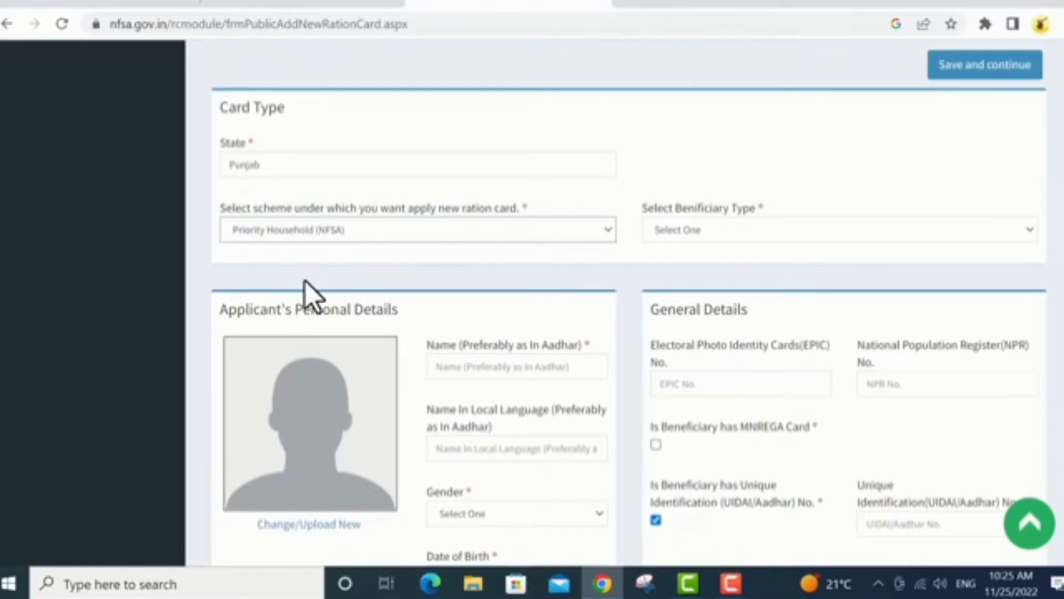
click(740, 230)
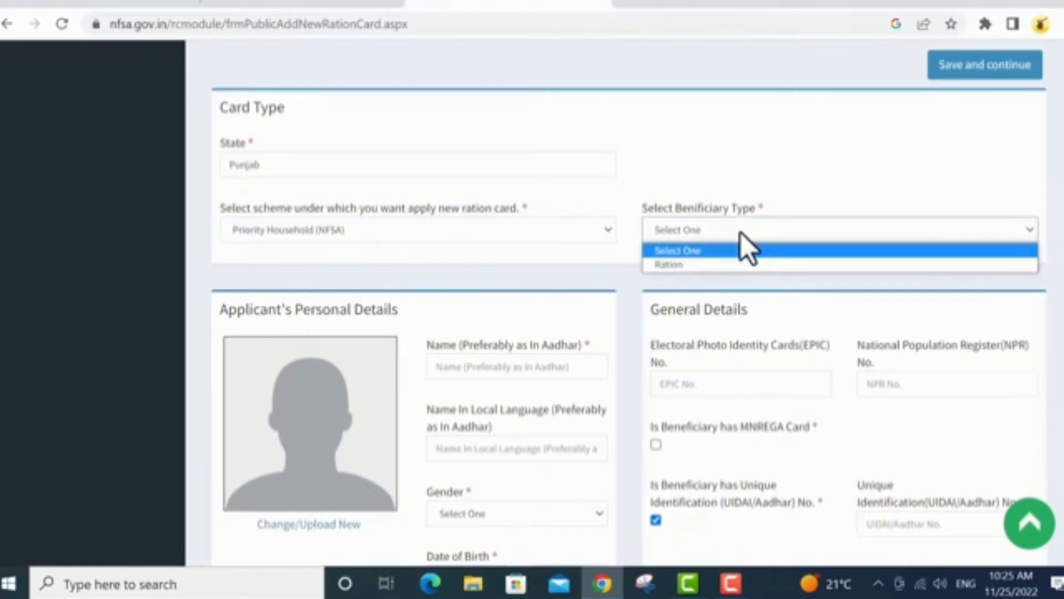
click(661, 265)
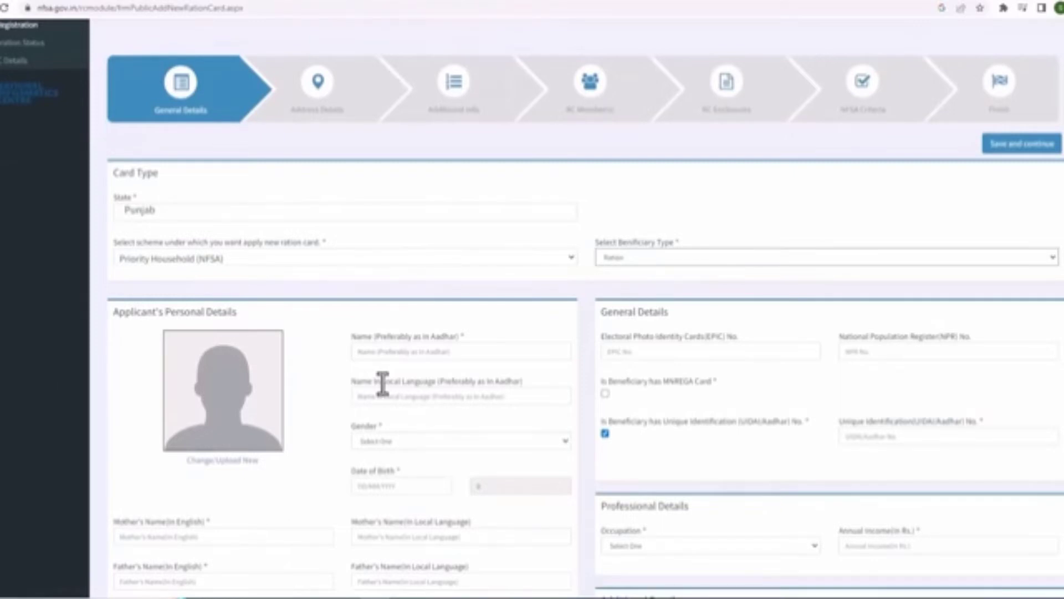
Enter the applicant's name in English and local language, and set gender to Male
click(398, 351)
text(name)
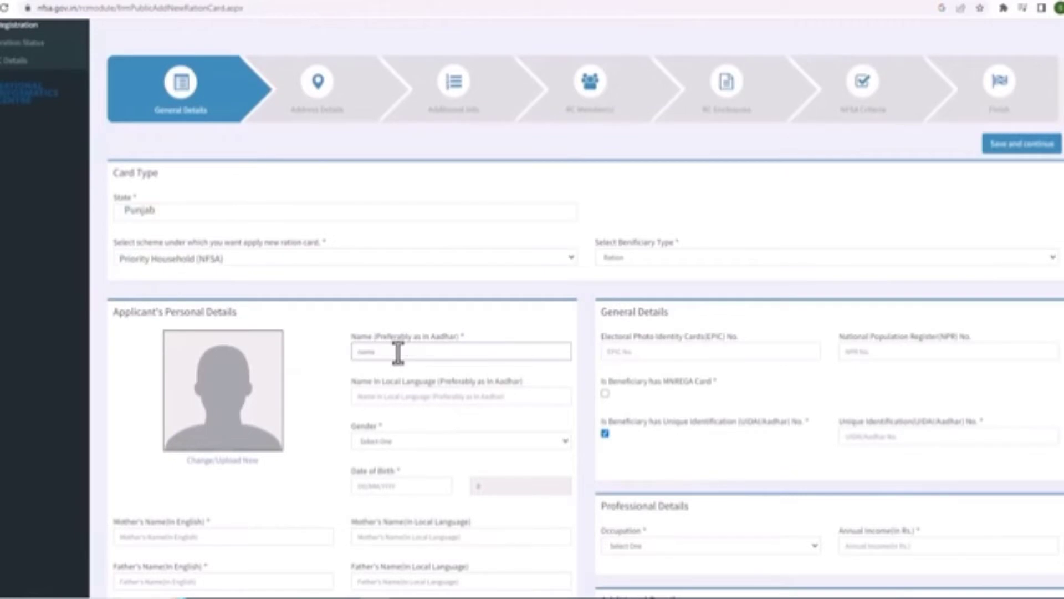
click(388, 395)
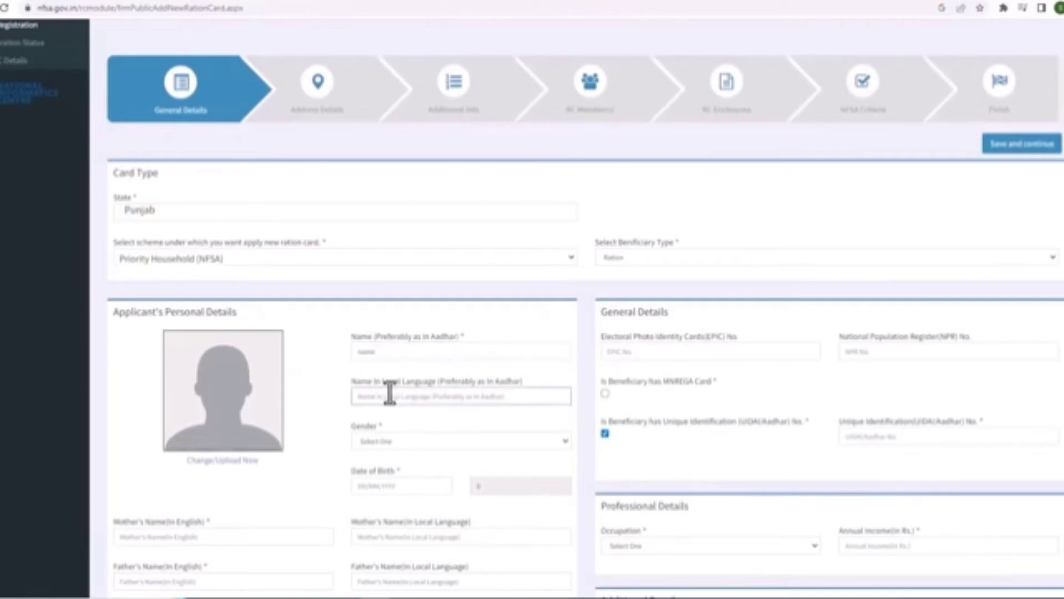
text(local)
click(570, 381)
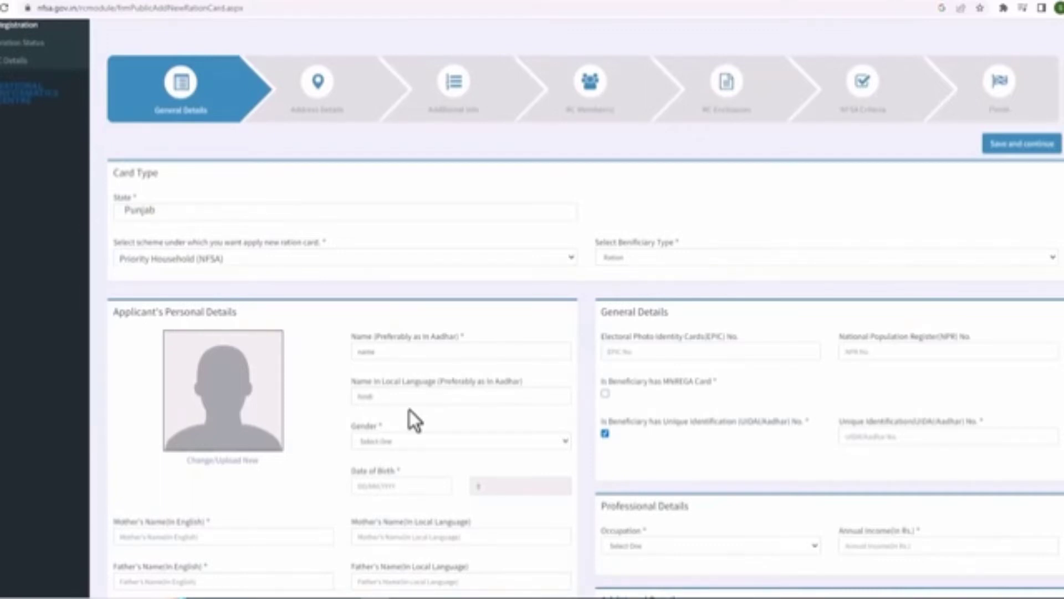
scroll(410, 410, down, 1)
click(457, 383)
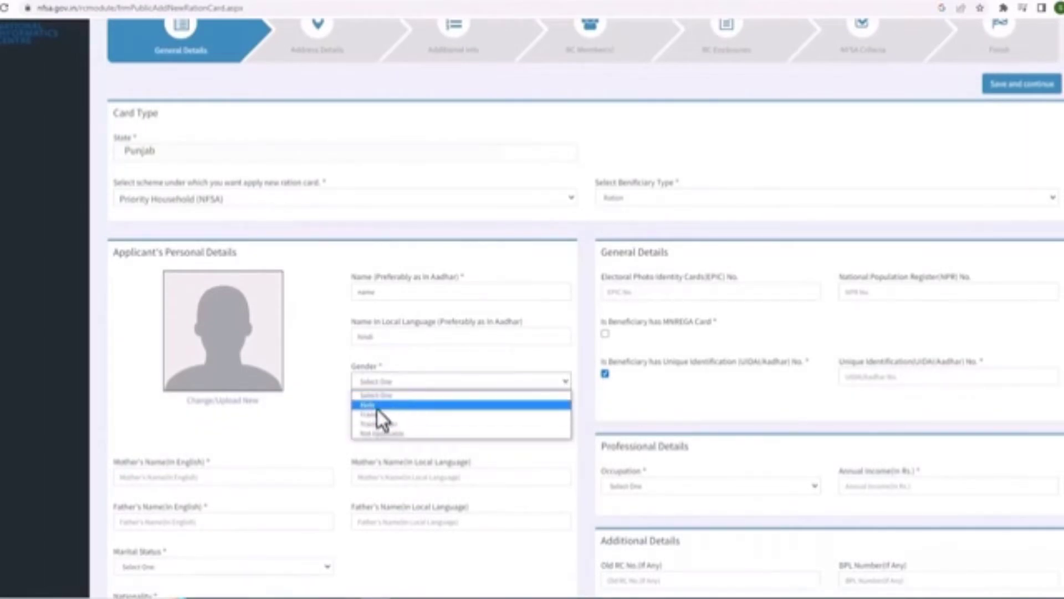
click(377, 407)
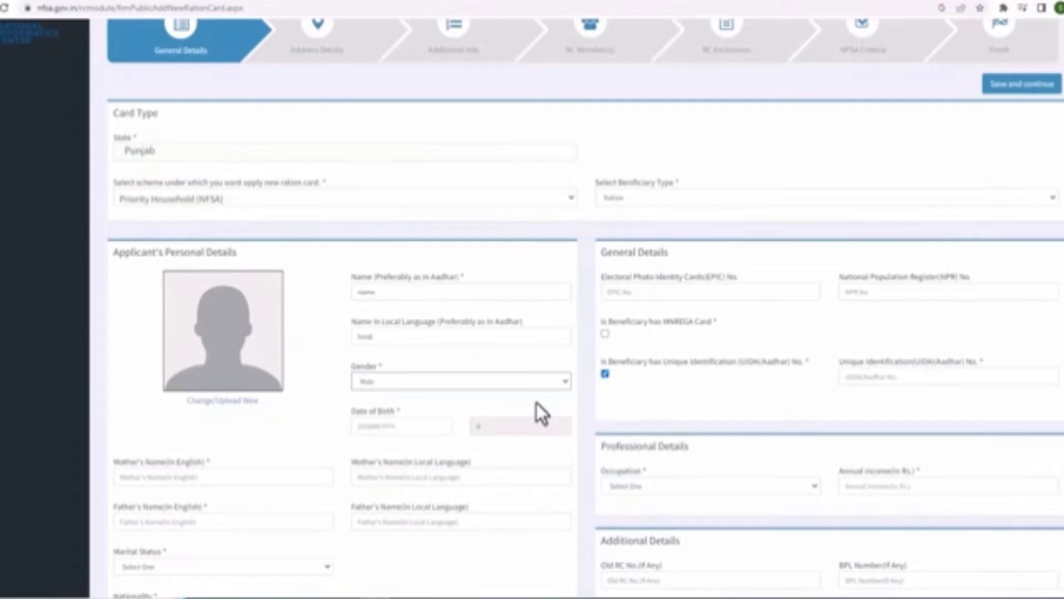
Fill in the mother's and father's names in both English and local language
click(299, 476)
text(sidhu s)
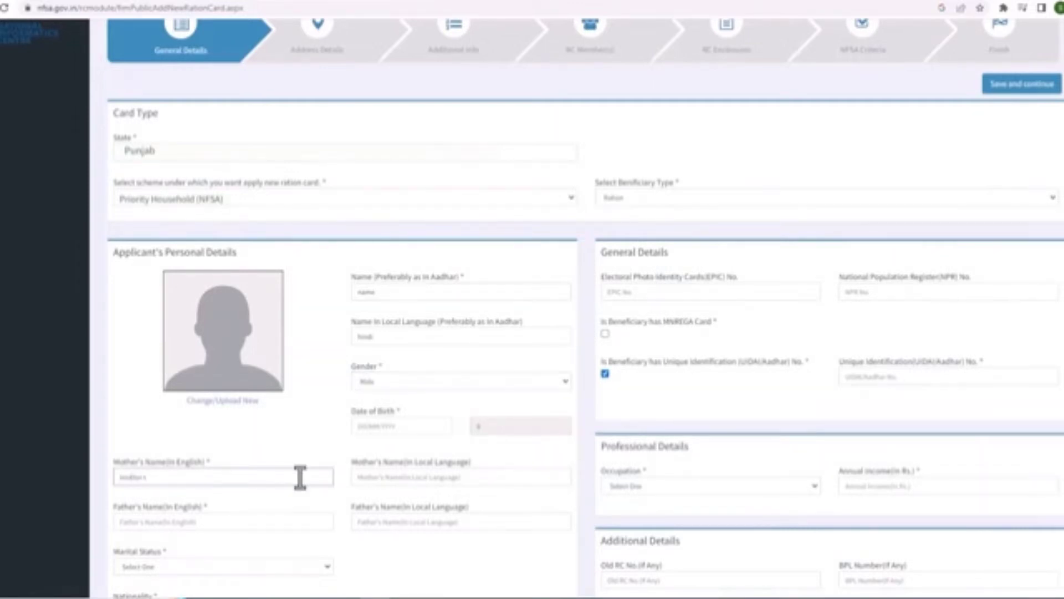
text( name in english)
click(447, 476)
text(Mohini)
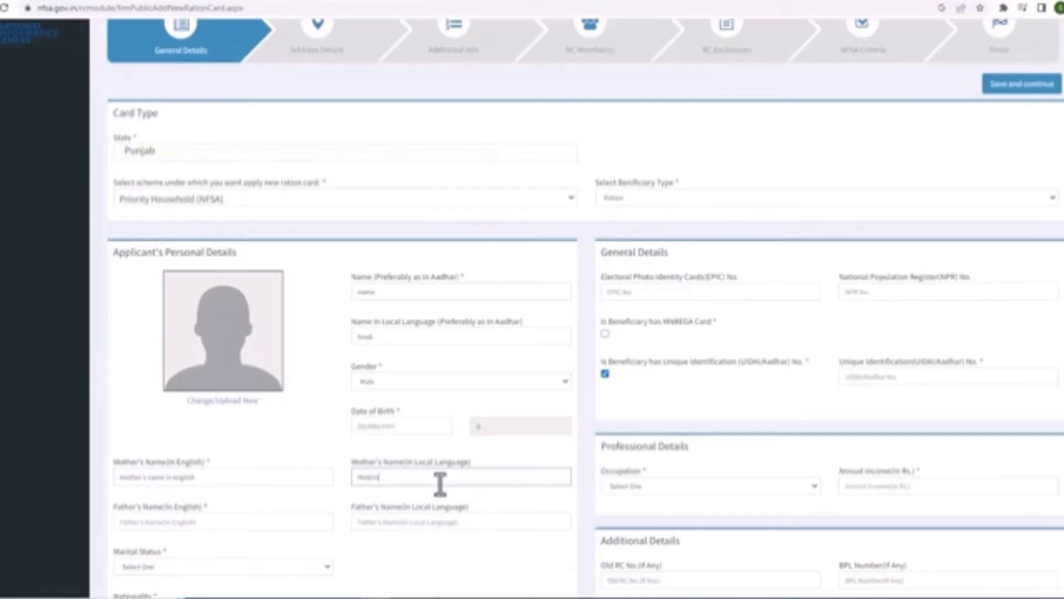
text(r's Name hindi)
click(234, 523)
text(Fa)
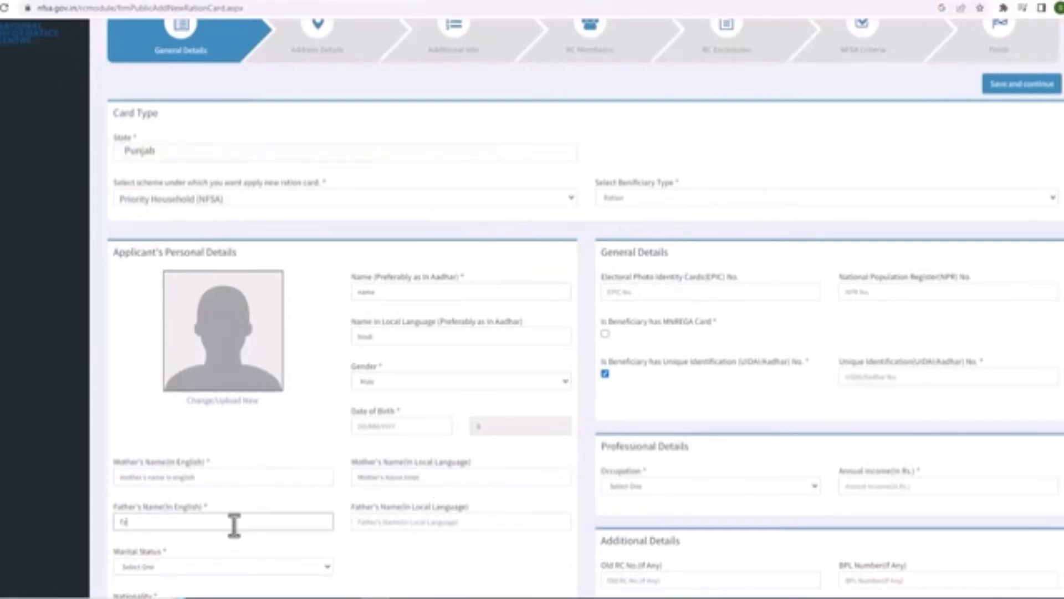
text(ther name)
click(424, 524)
text(Father name hindi)
scroll(244, 350, down, 4)
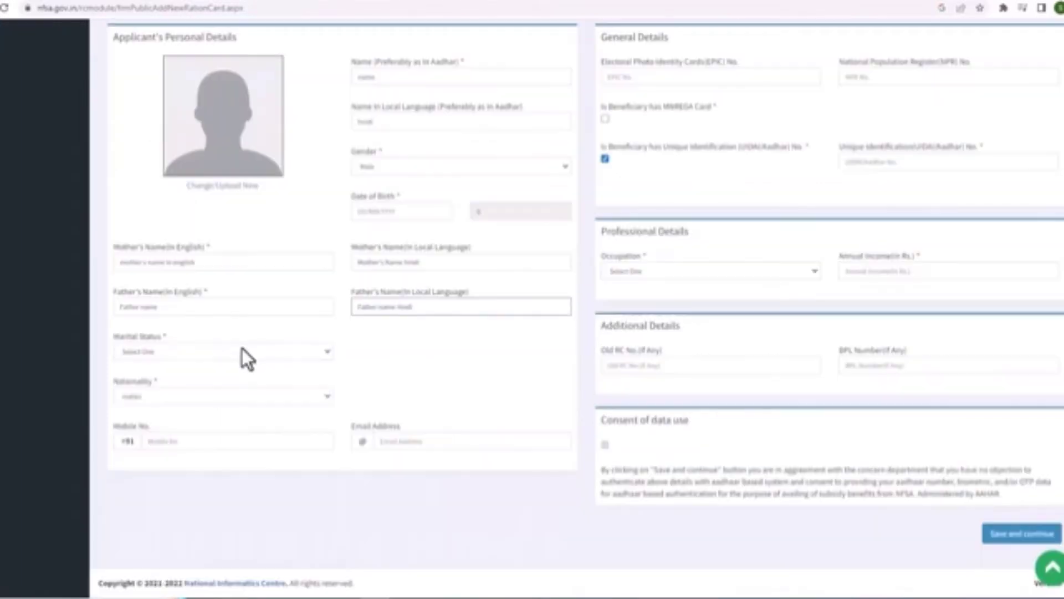
Set marital status Never Married and nationality Indian, and enter the applicant's mobile number
click(244, 350)
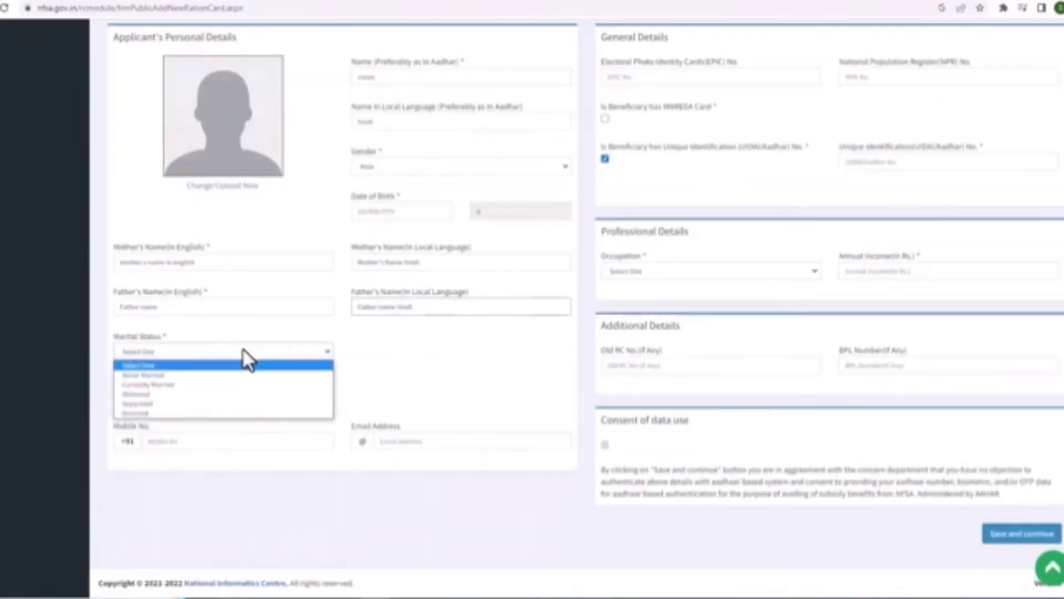
click(177, 376)
click(291, 396)
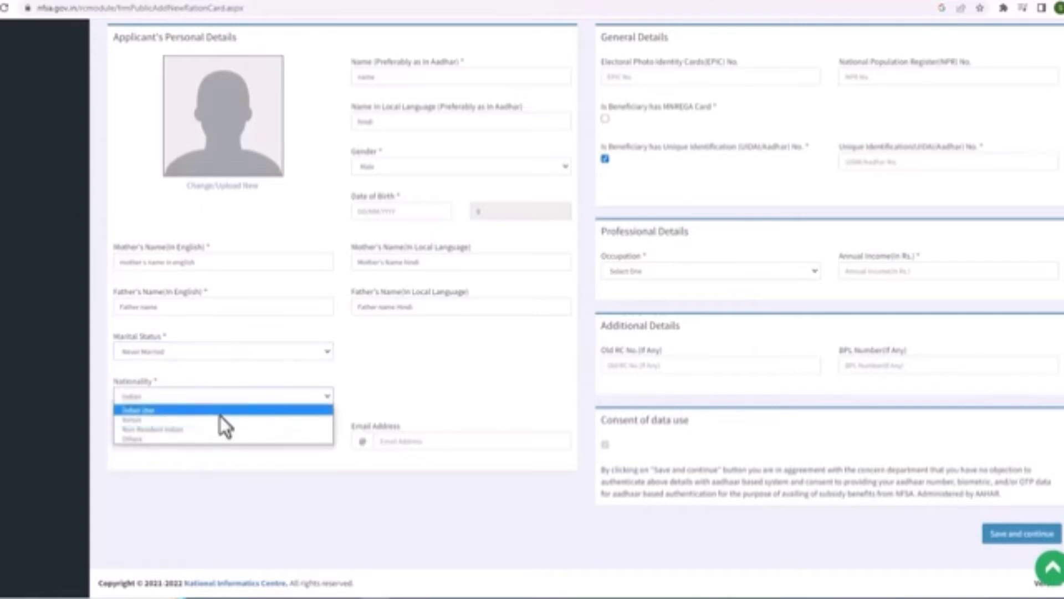
click(148, 421)
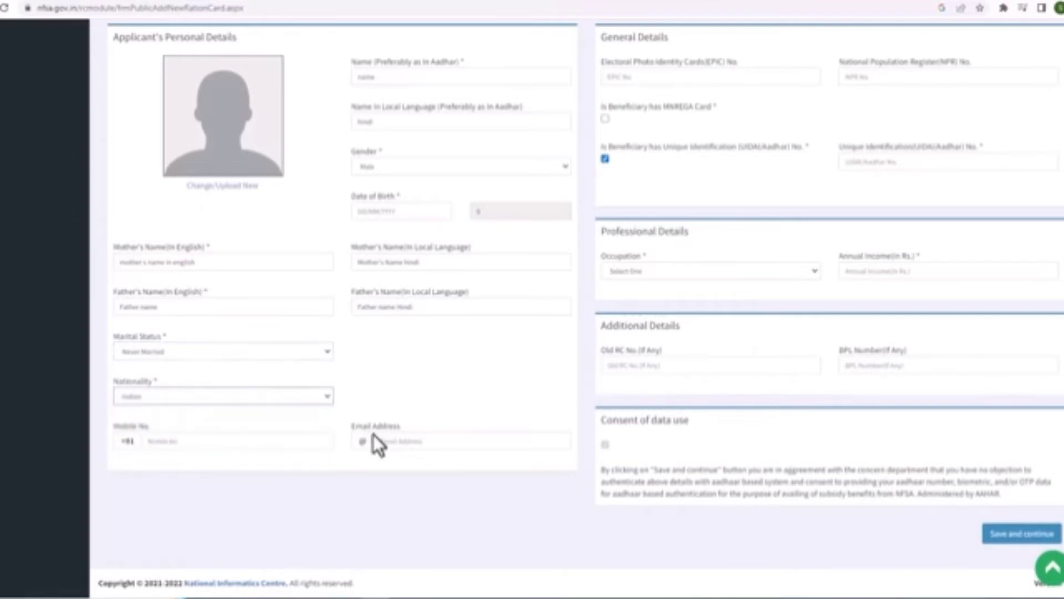
click(244, 442)
text(1111111111)
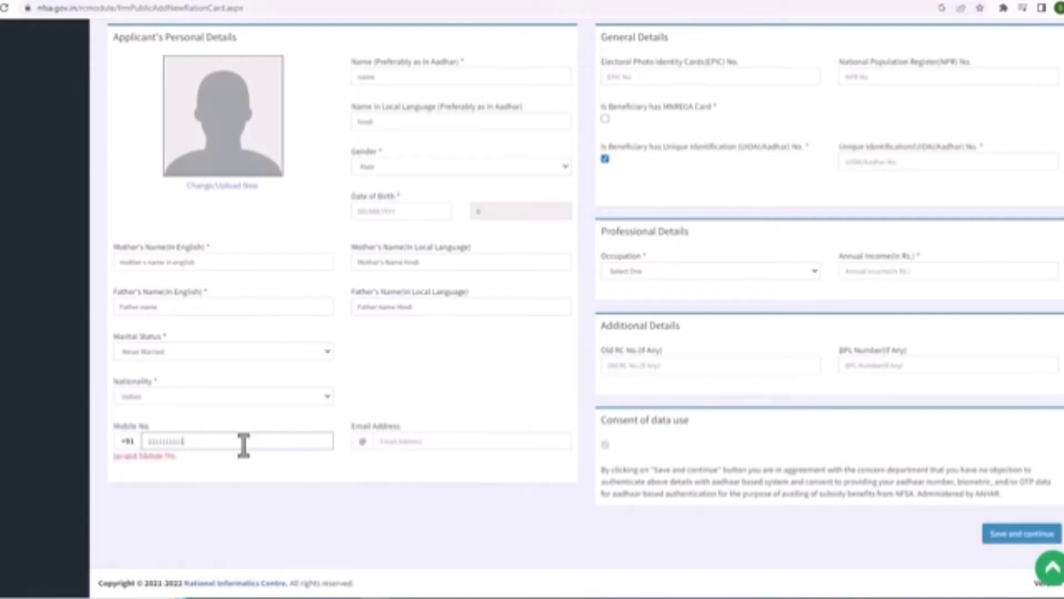
scroll(741, 349, up, 5)
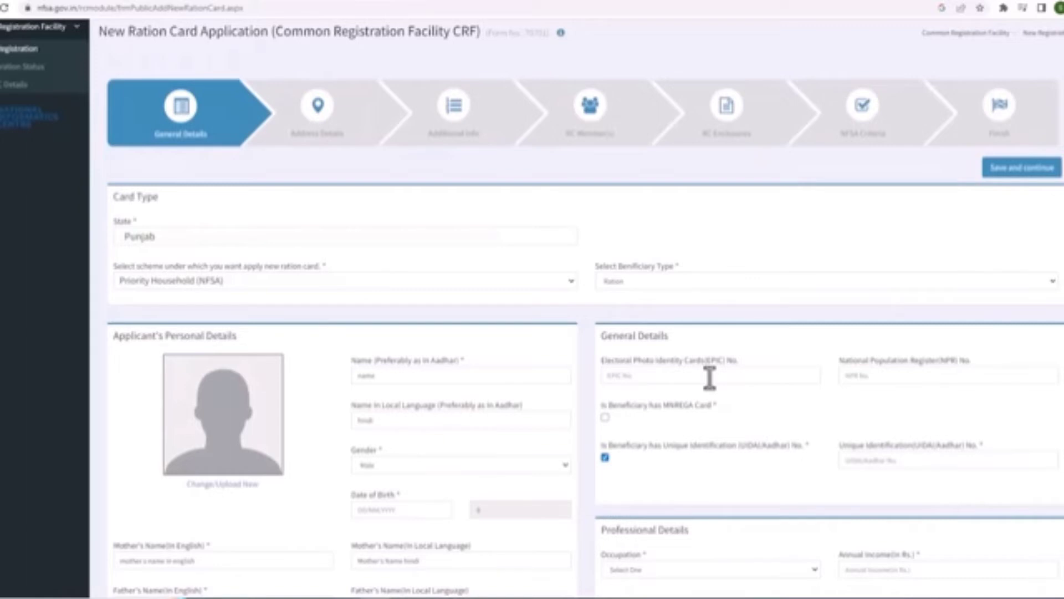
Mark the beneficiary as an MNREGA card holder, enter MNREGA number 248 and the Aadhaar number
click(868, 377)
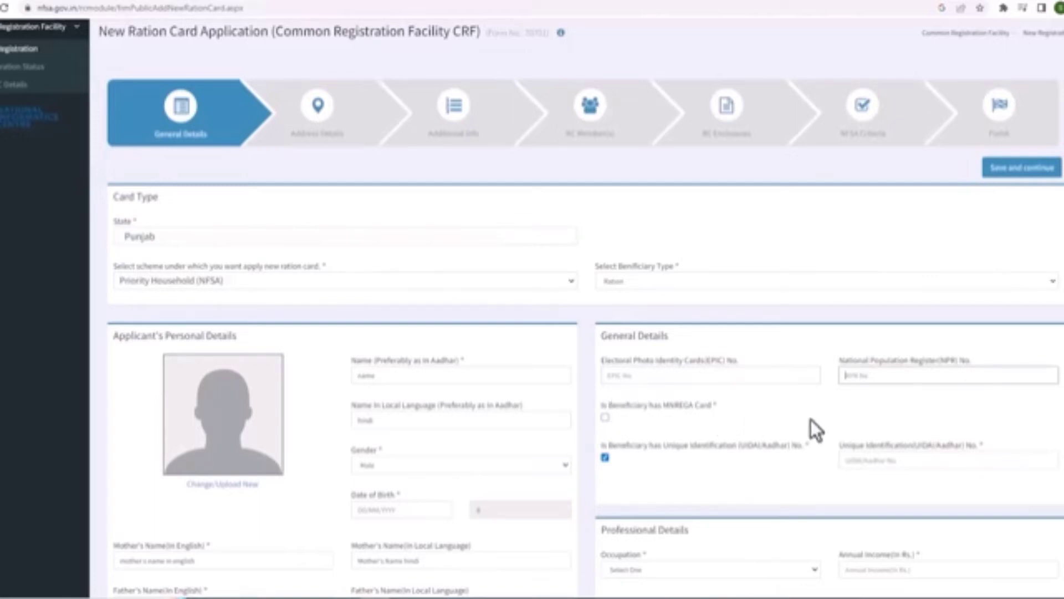
click(606, 417)
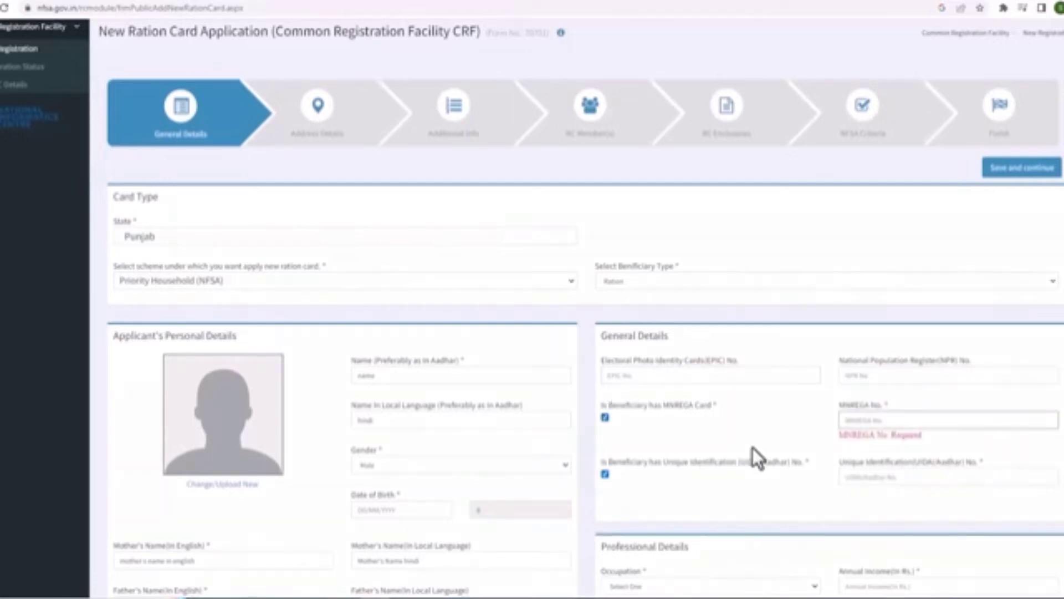
scroll(753, 447, down, 1)
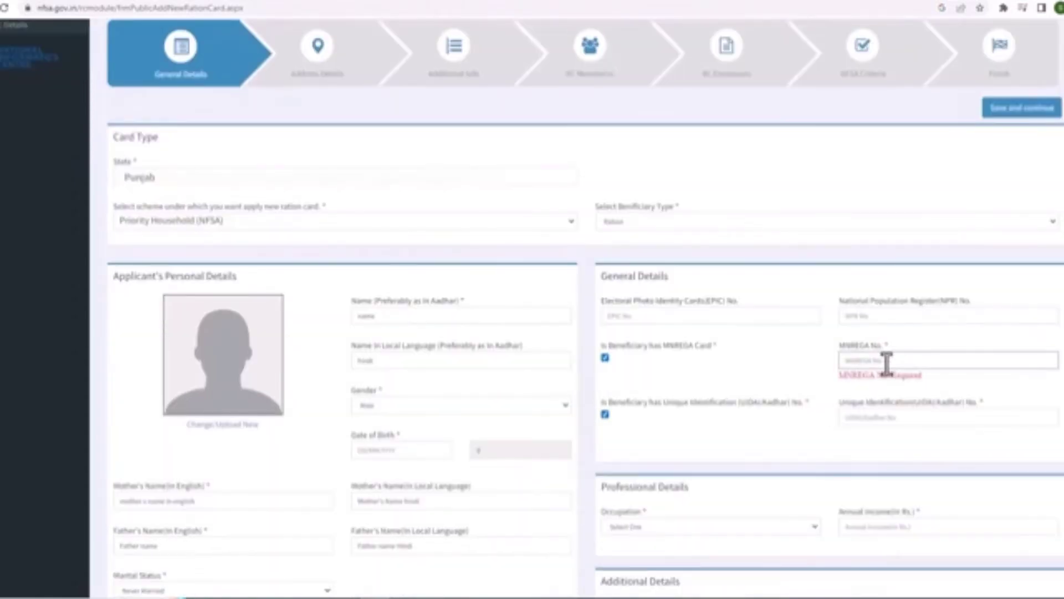
text(248)
click(873, 420)
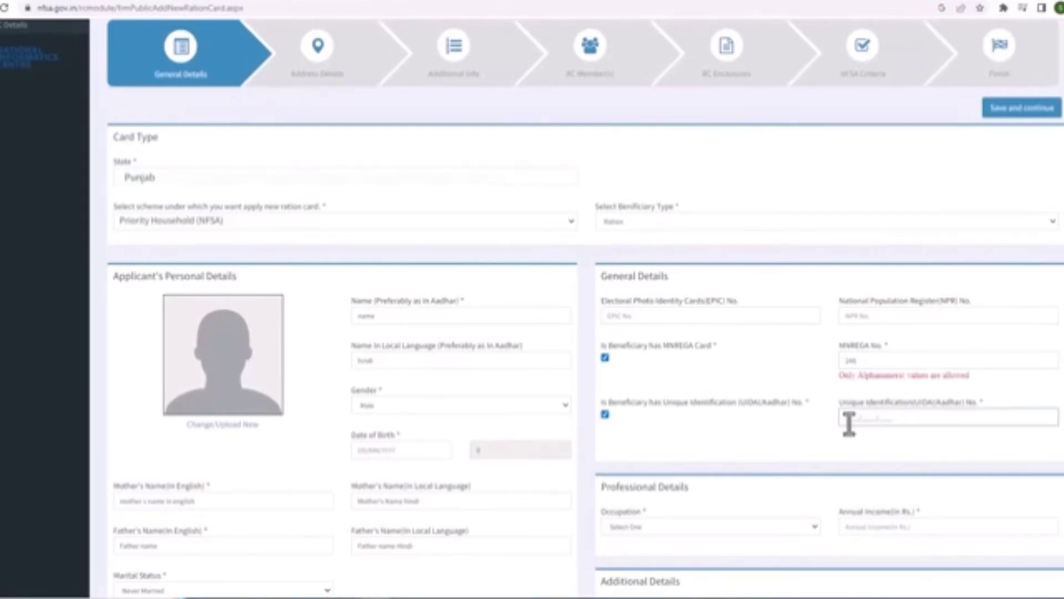
text(1234567890122)
scroll(853, 449, down, 1)
Set the occupation to HOUSE WIFE, leaving Old RC No. and BPL Number empty
click(703, 468)
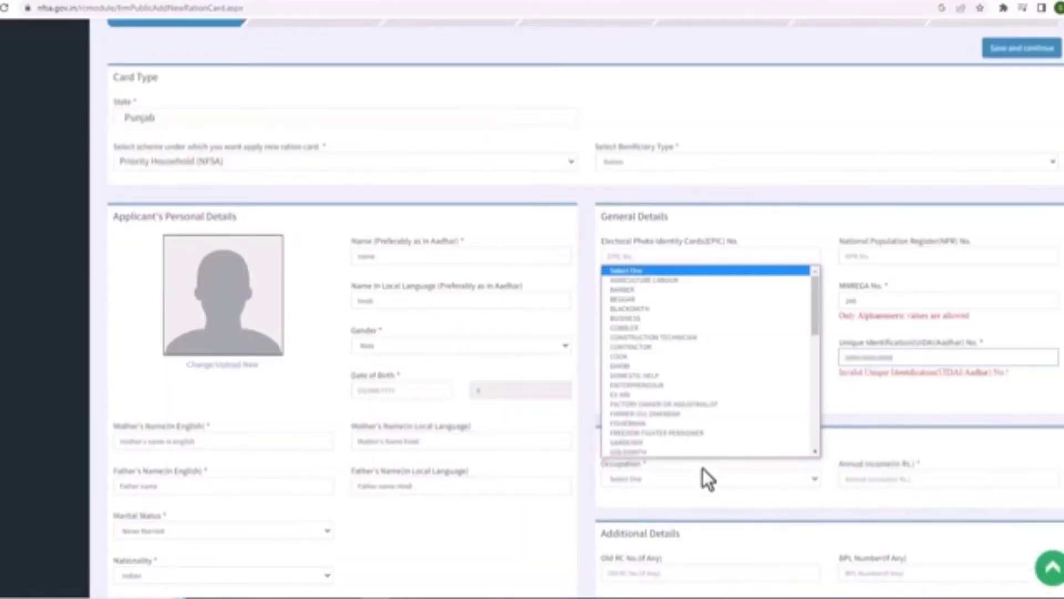
click(894, 397)
scroll(894, 397, down, 3)
click(665, 299)
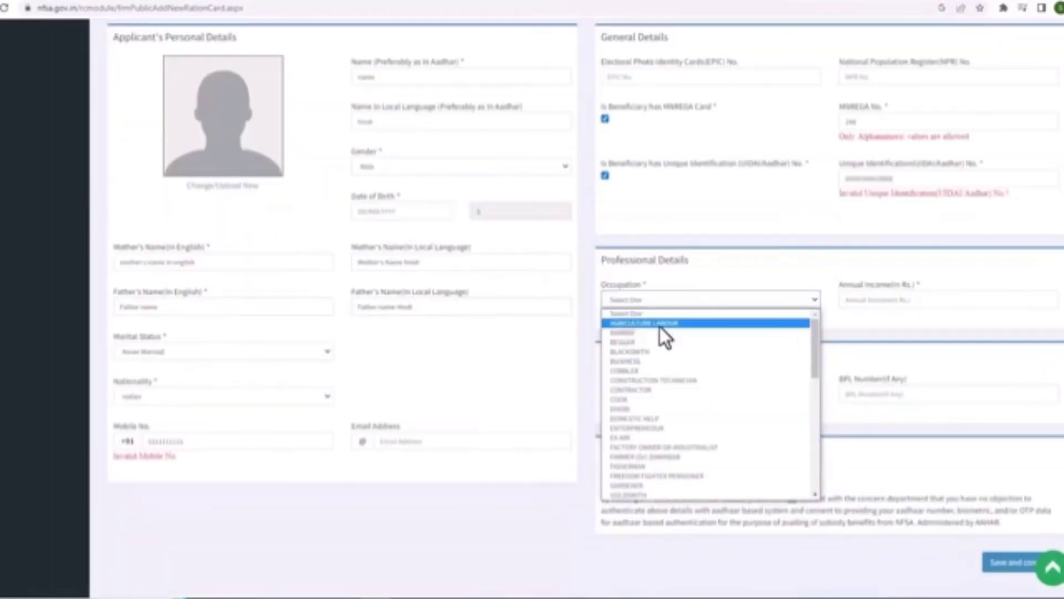
scroll(656, 475, down, 3)
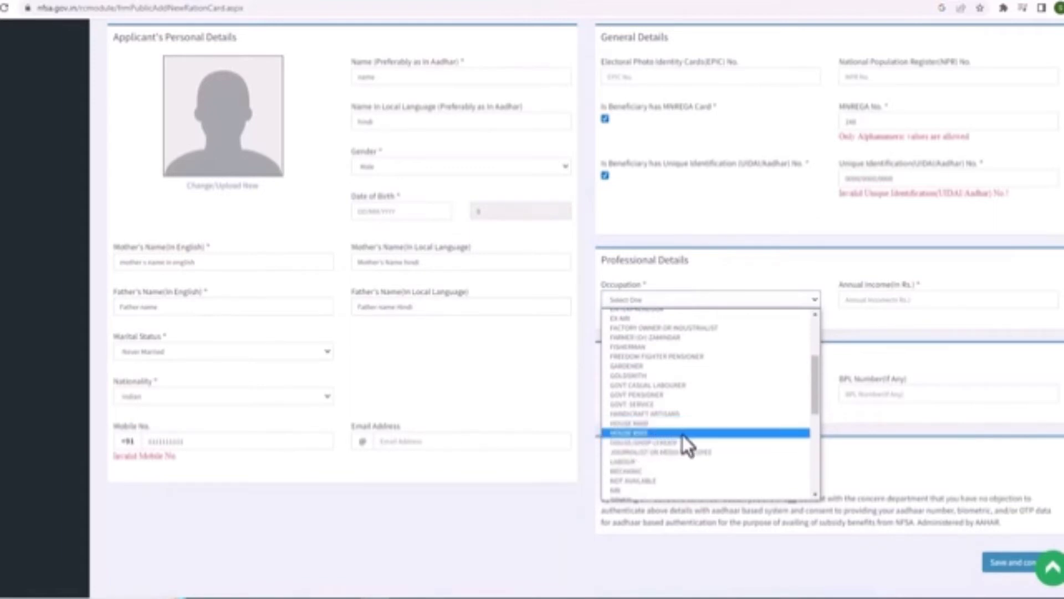
click(647, 433)
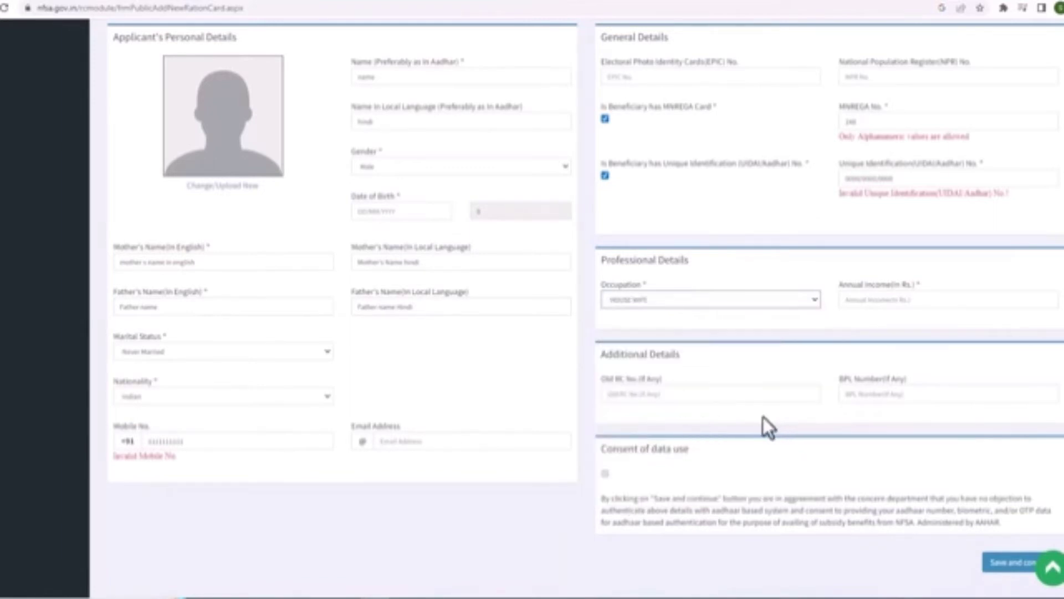
click(622, 396)
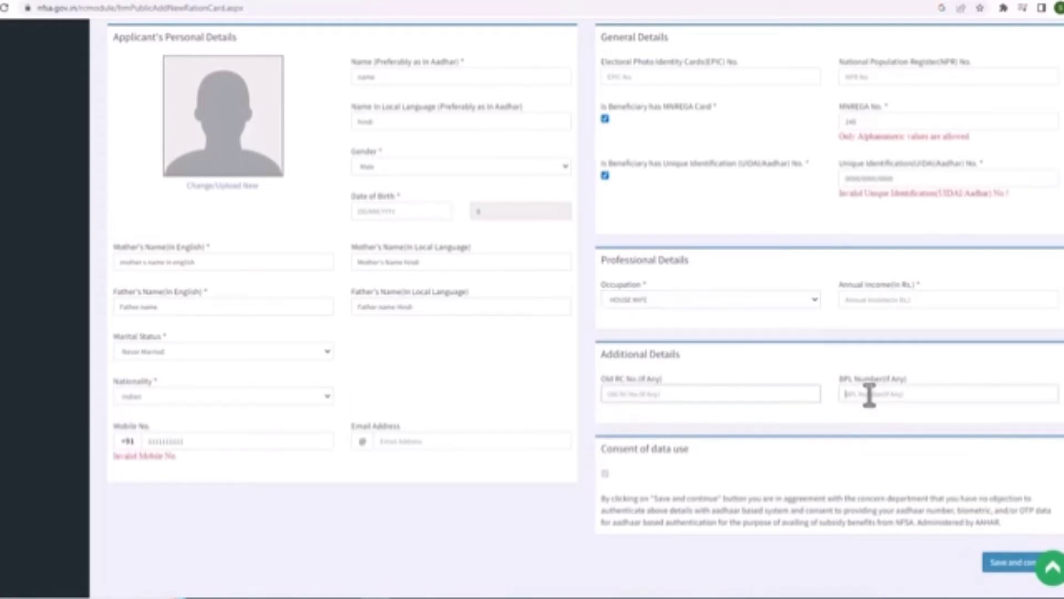
click(870, 395)
scroll(650, 456, down, 1)
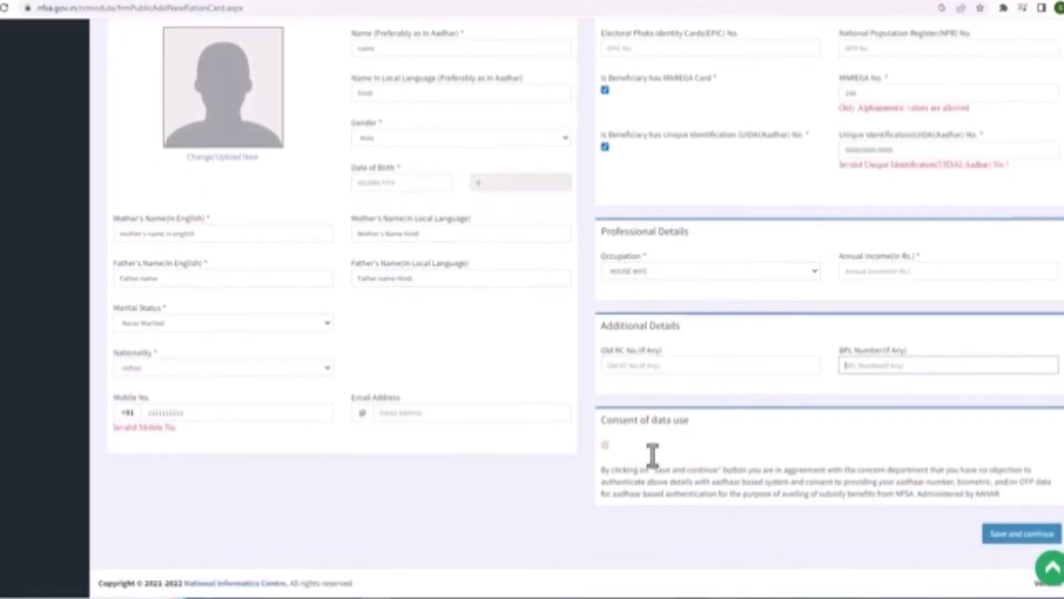
Save the general details and fill in the present address's house number, landmark and PIN code
click(1023, 533)
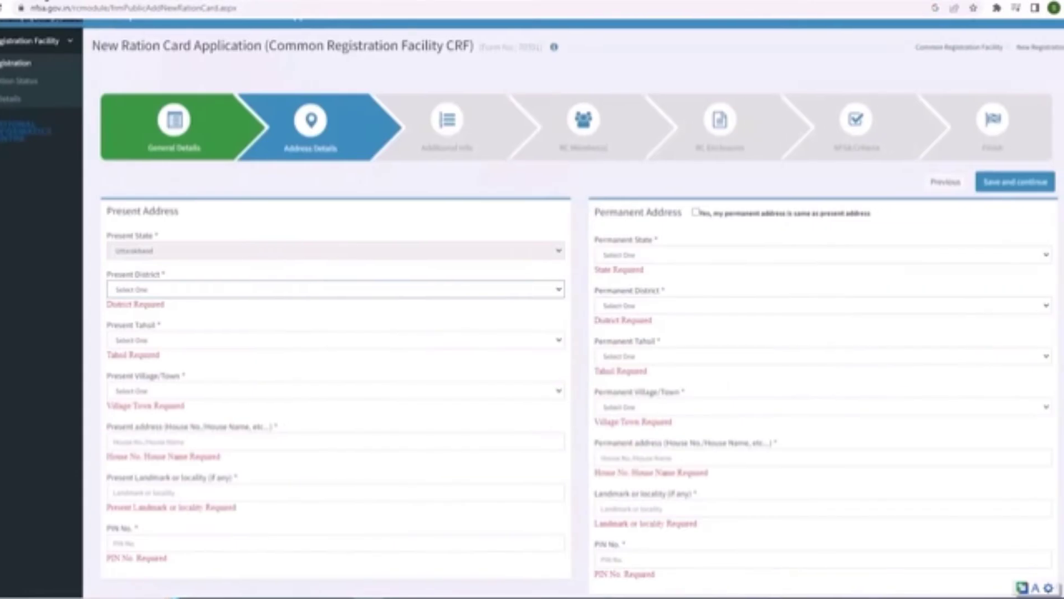
scroll(418, 377, down, 2)
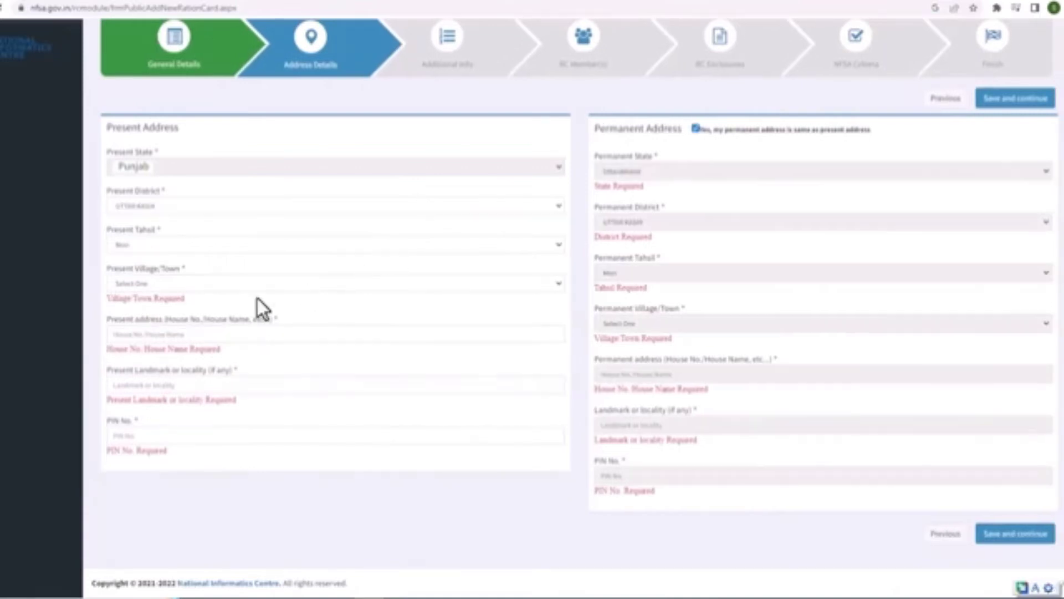
click(250, 322)
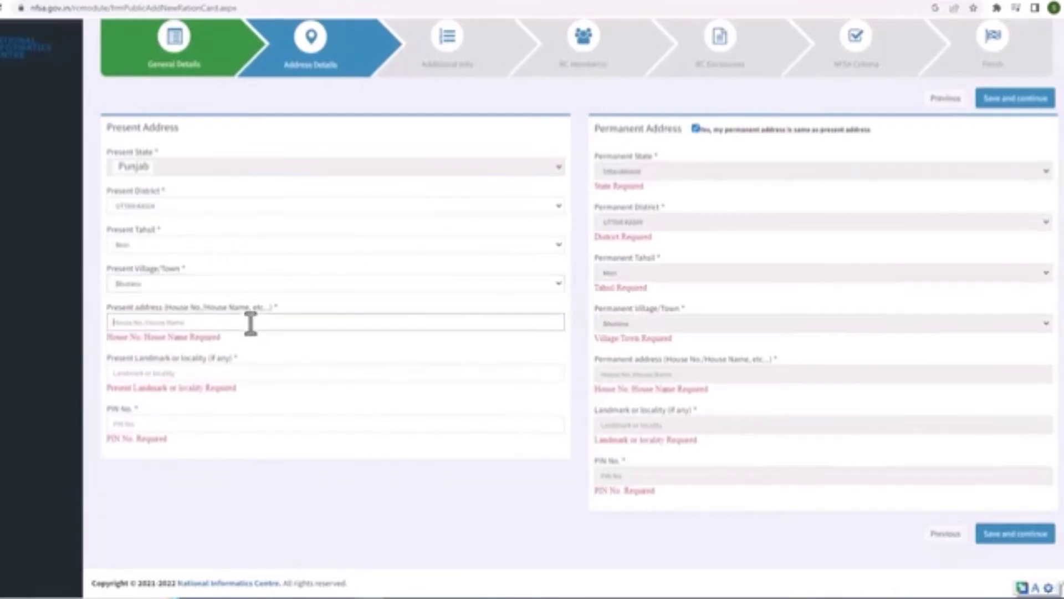
text(1023)
click(269, 377)
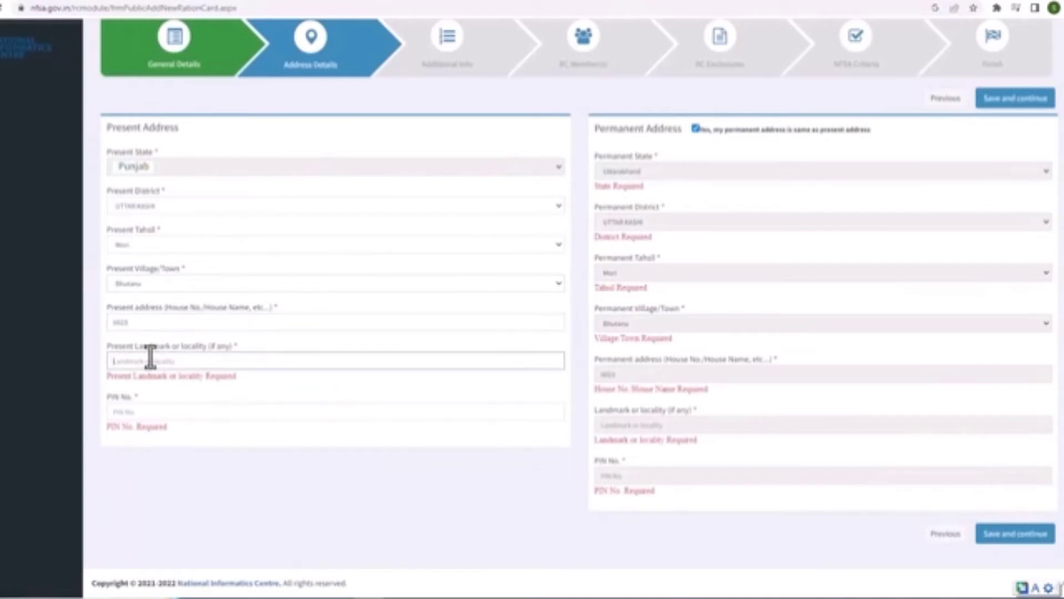
text(144)
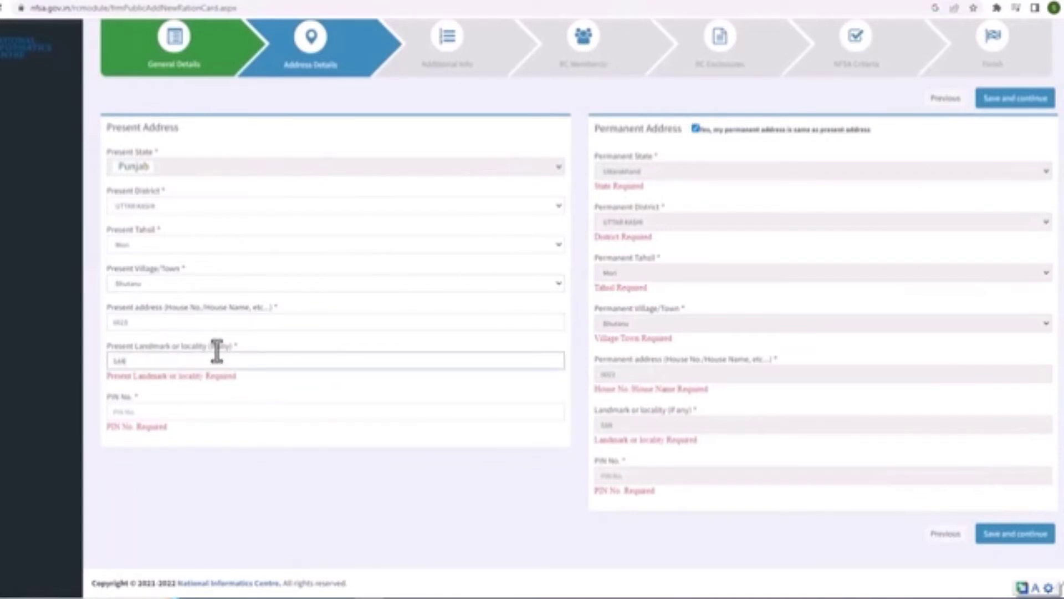
text(KARI NAL)
click(224, 411)
text(249185)
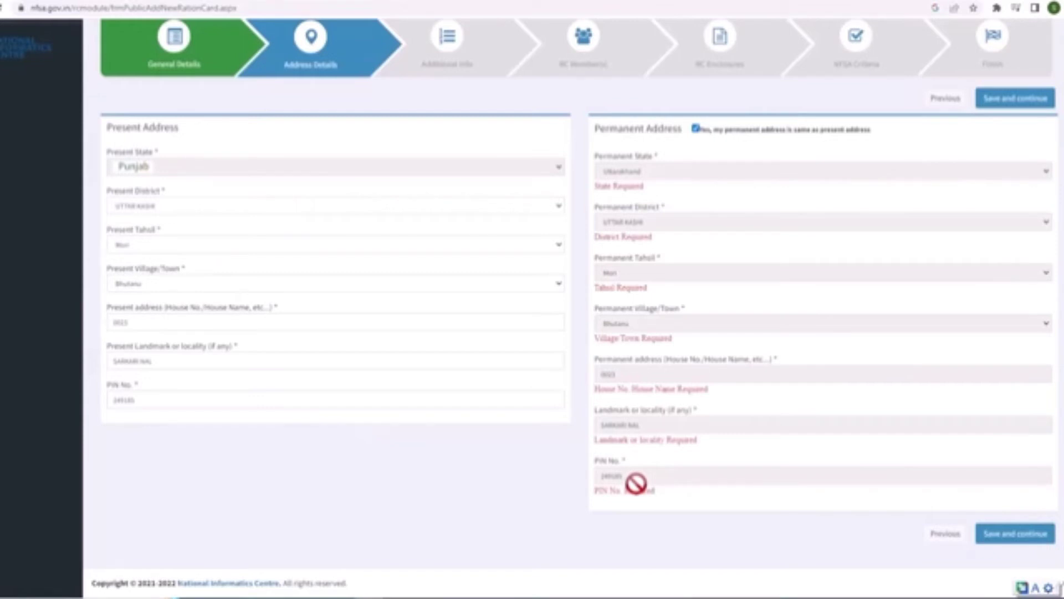
Save the address, choose caste GENERAL, mark no bank account, and save the additional details
click(1015, 533)
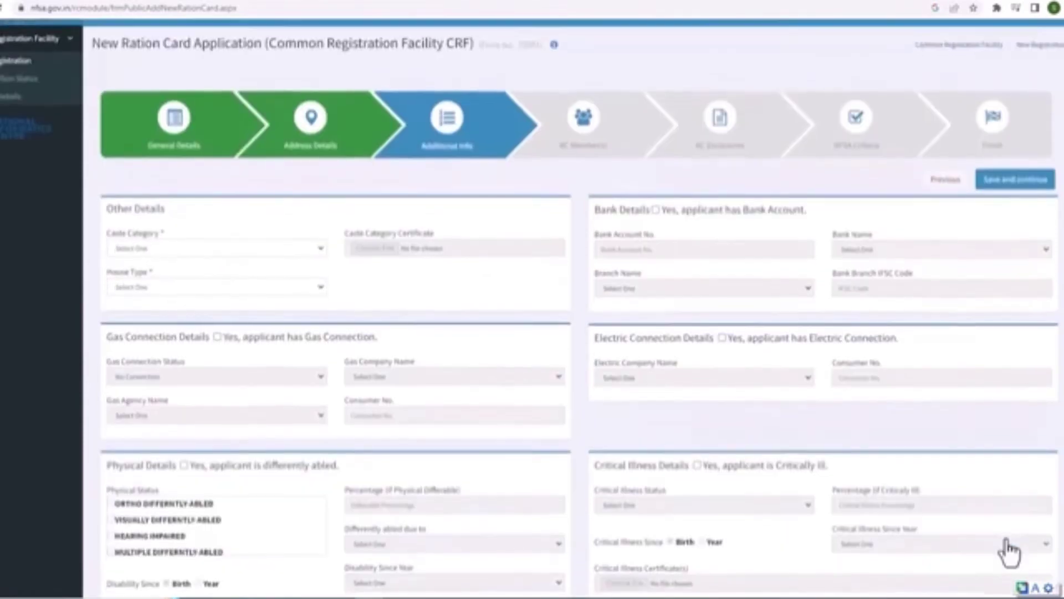
scroll(1007, 551, down, 1)
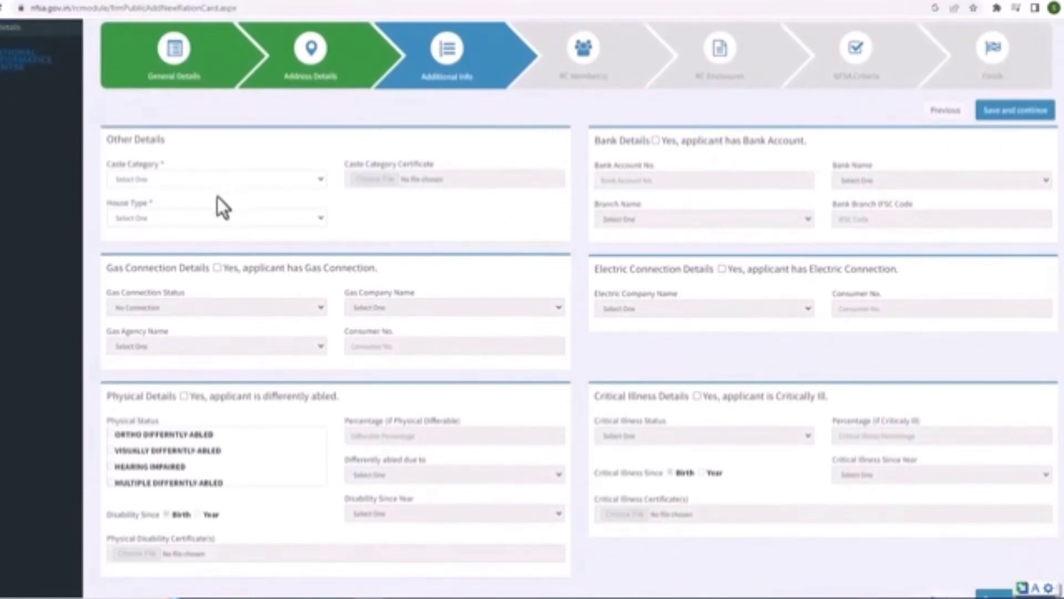
click(277, 181)
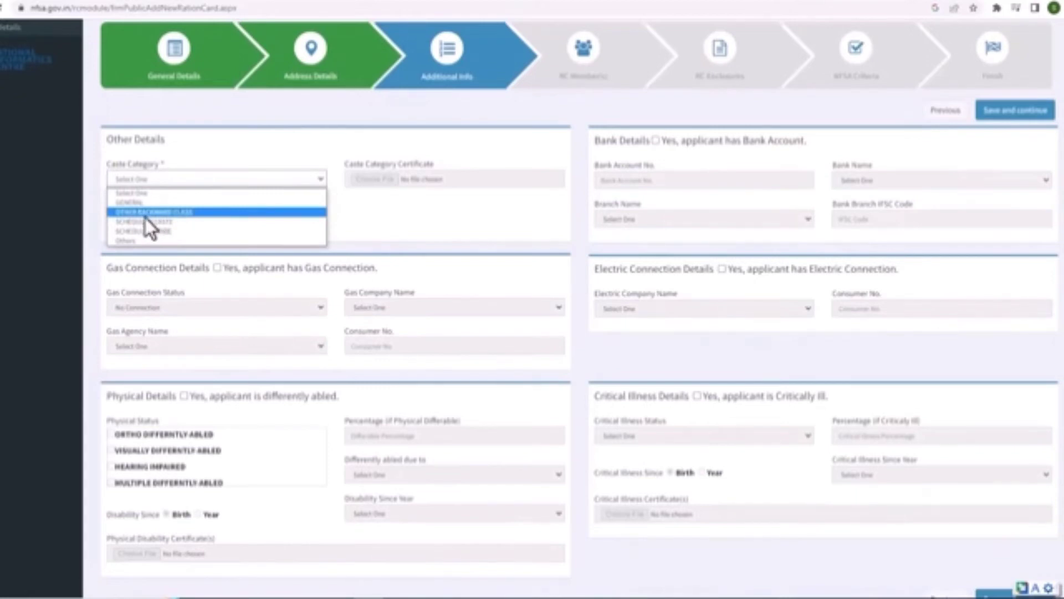
click(145, 202)
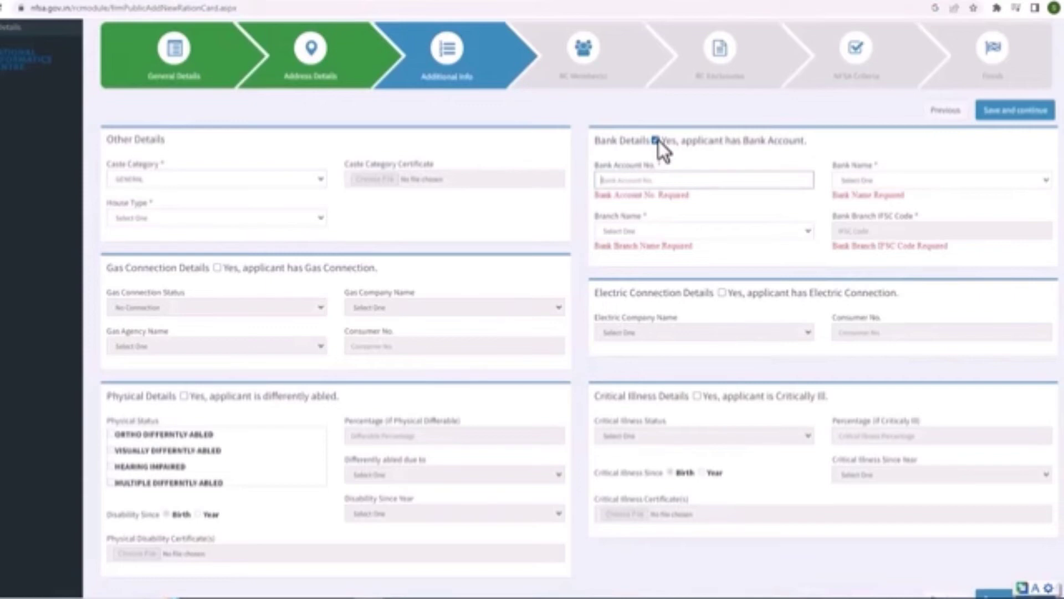
click(657, 140)
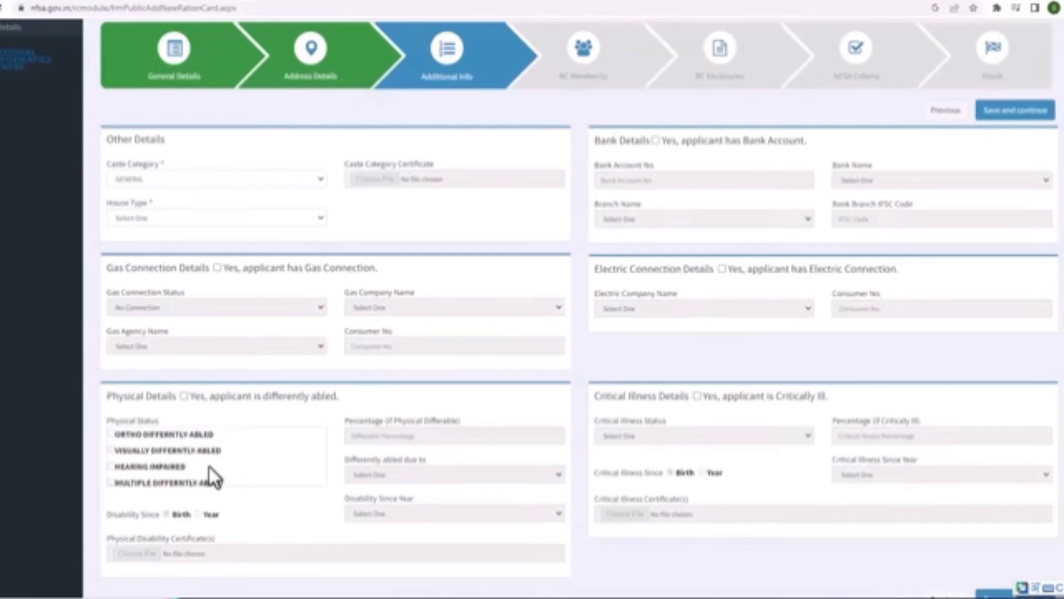
scroll(209, 467, down, 2)
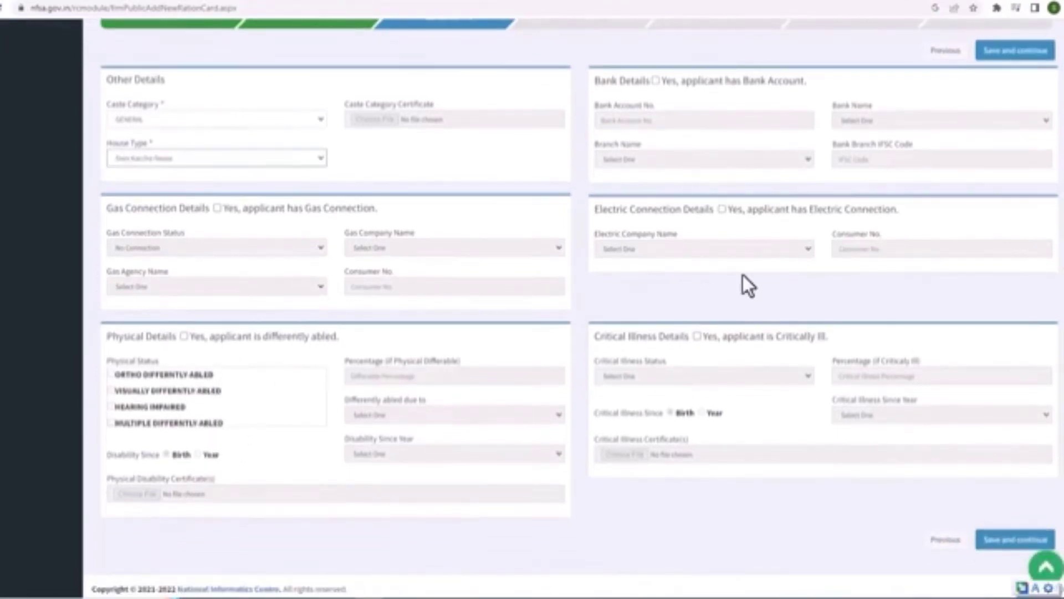
click(1006, 543)
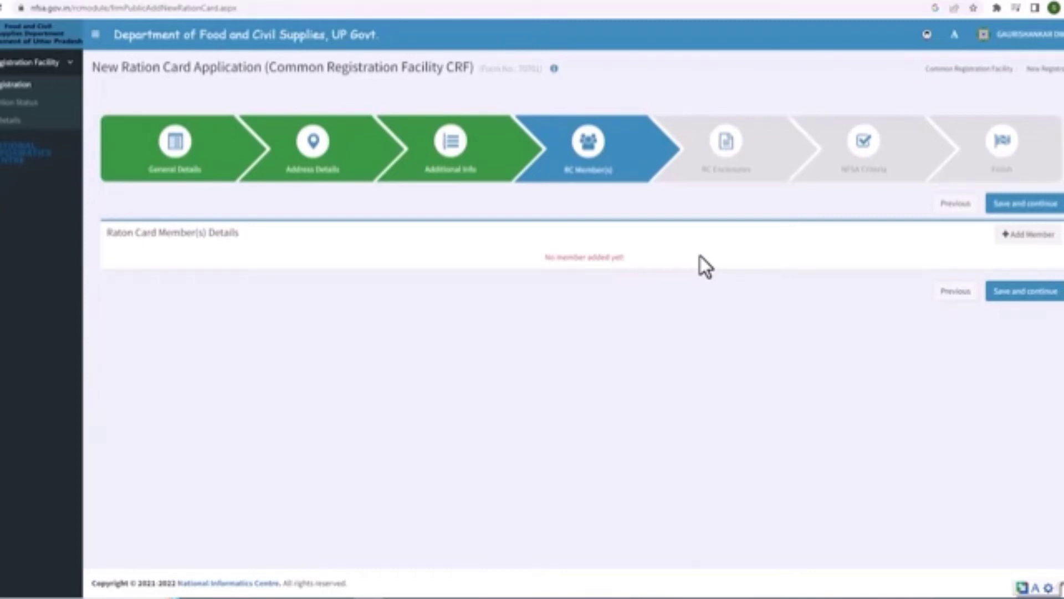
Add a new member with gender Male, occupation GARDENER and annual income 2000
click(1028, 235)
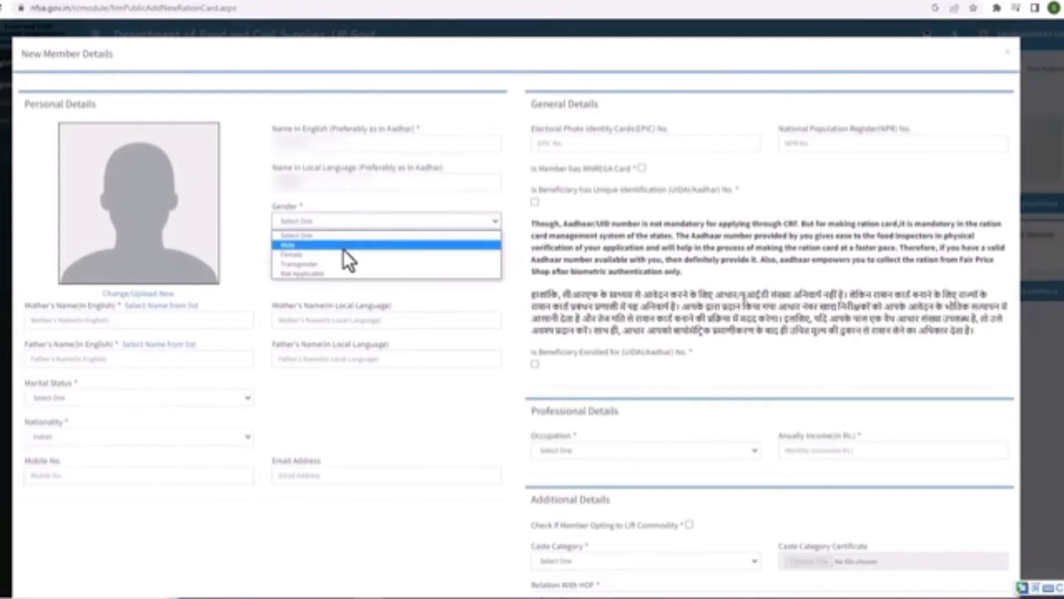
click(344, 251)
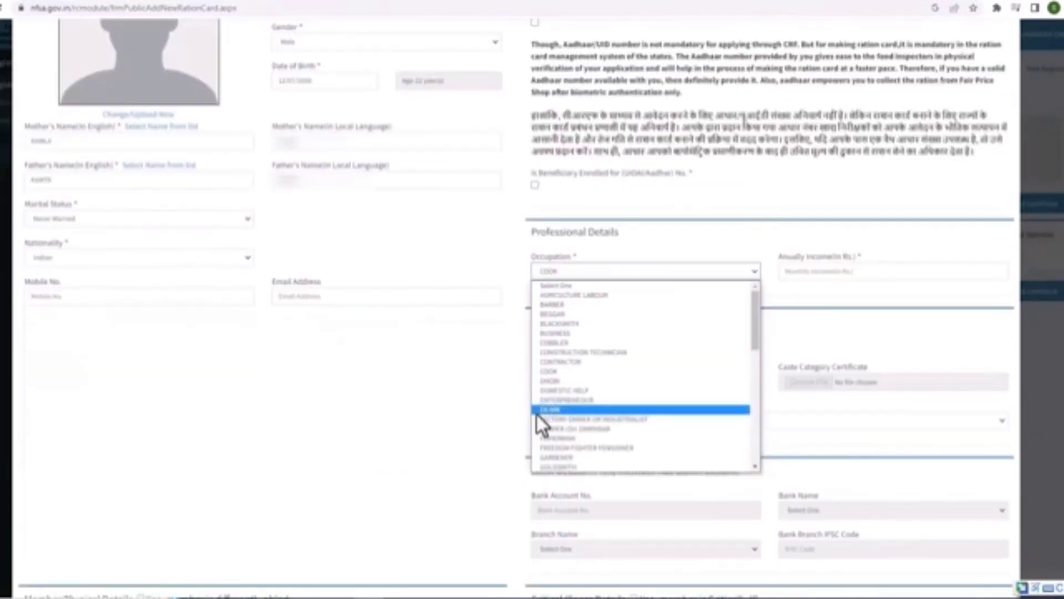
click(560, 456)
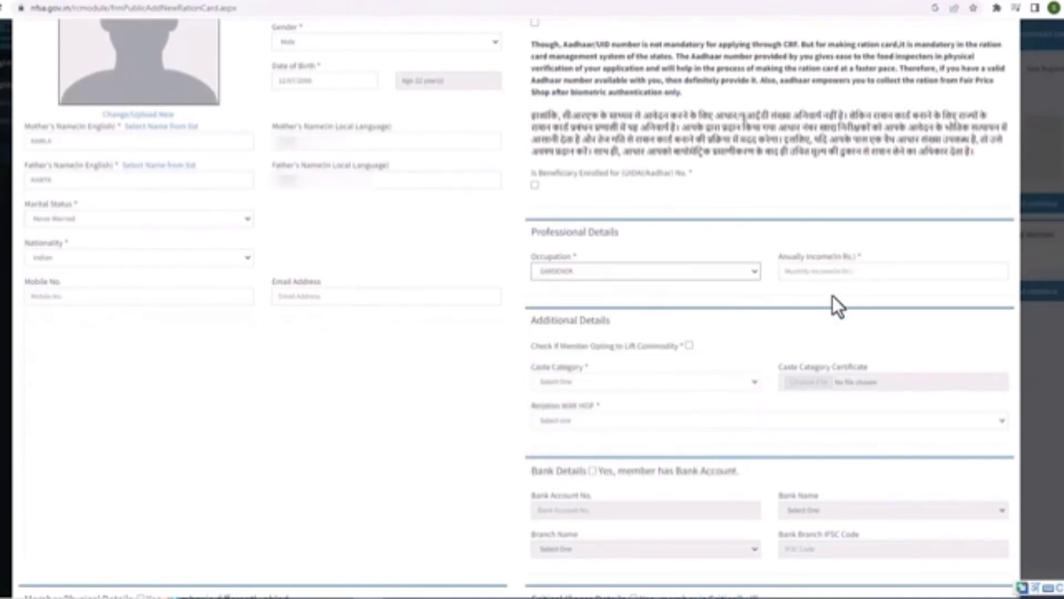
click(848, 277)
text(2000)
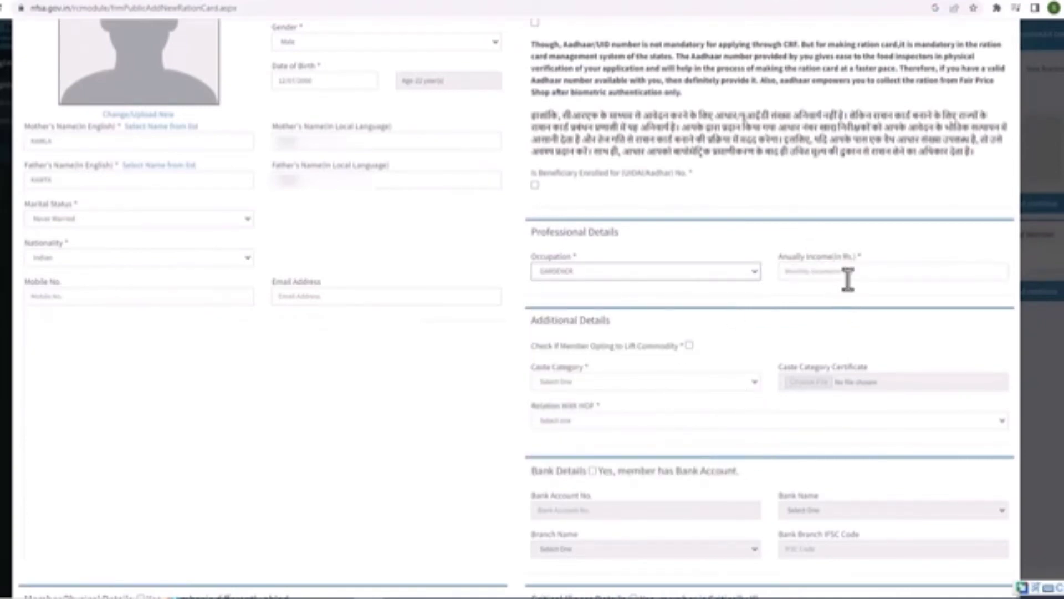
click(847, 277)
text(2000)
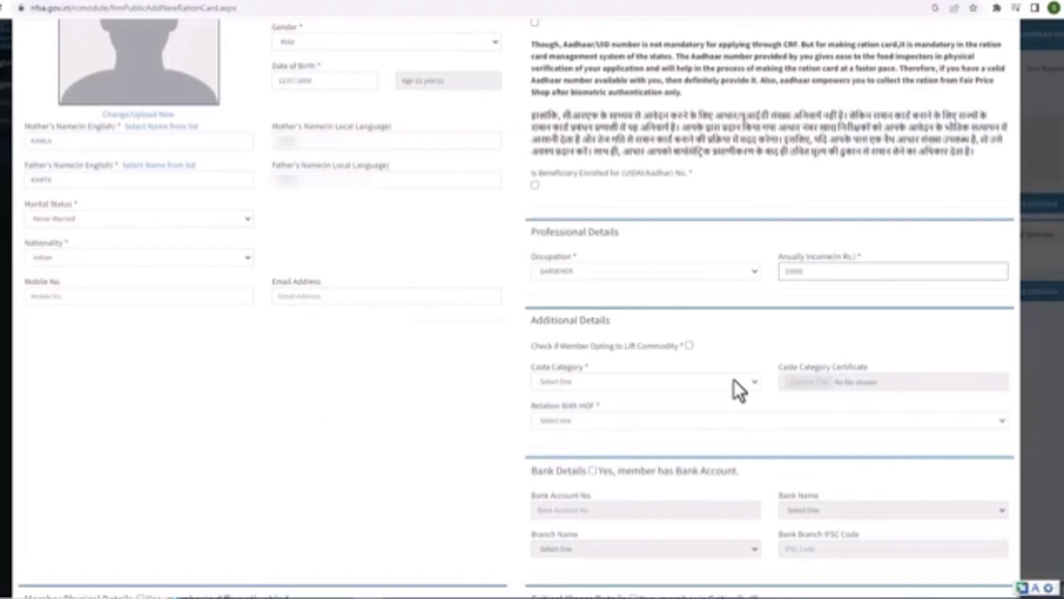
scroll(734, 381, down, 8)
scroll(177, 444, down, 2)
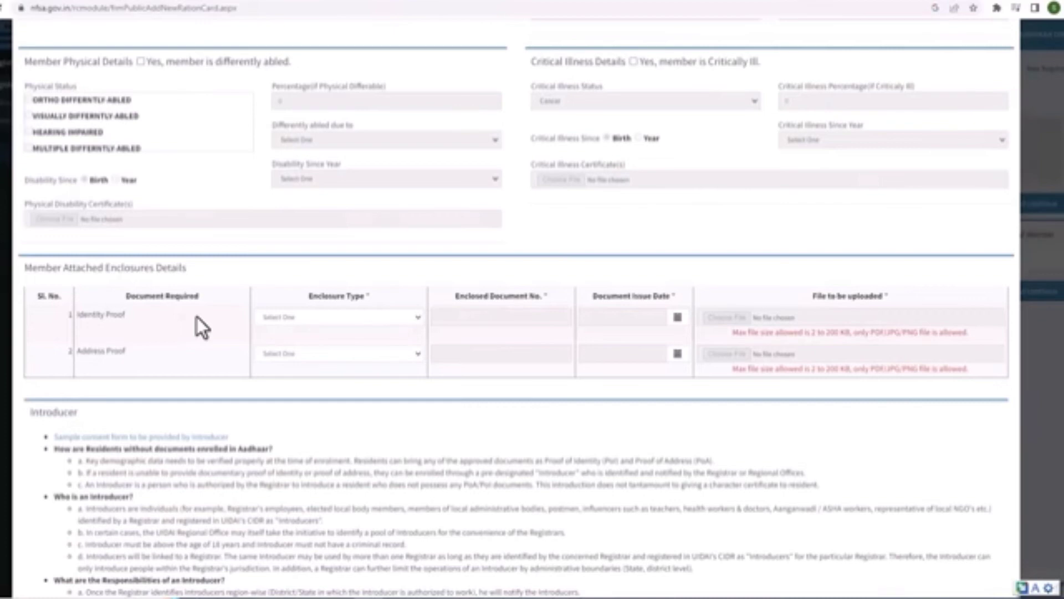
Attach an Aadhaar Card identity proof with its pasted document number and an uploaded file
click(348, 320)
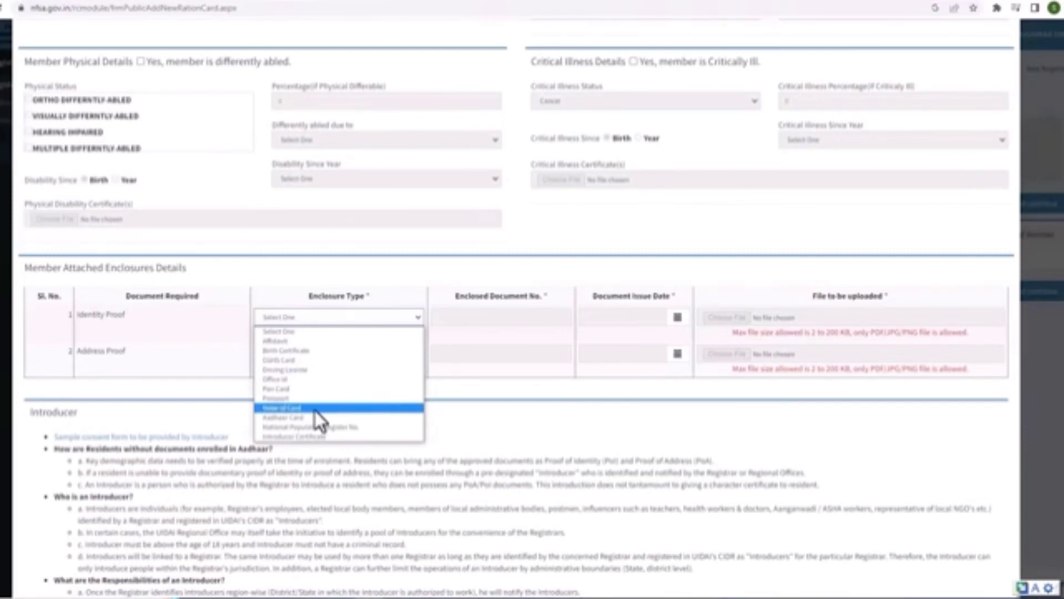
click(290, 421)
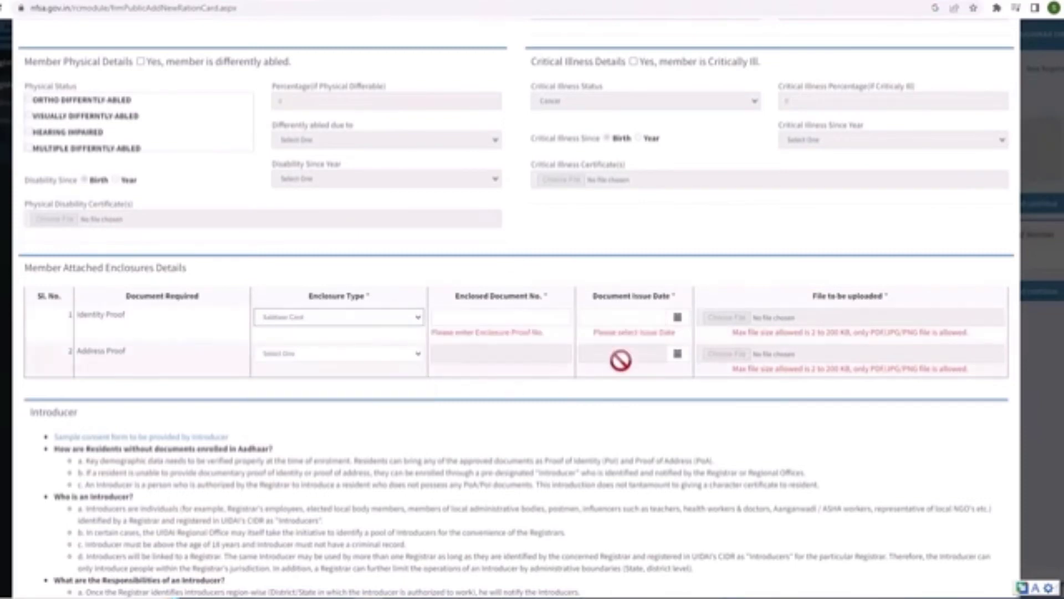
click(504, 317)
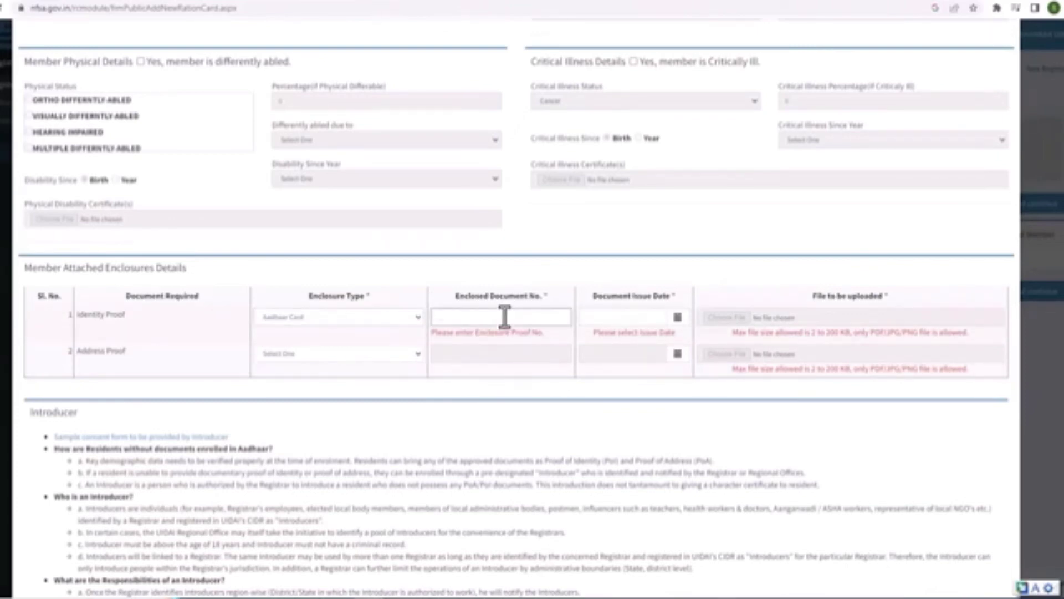
key(ctrl+v)
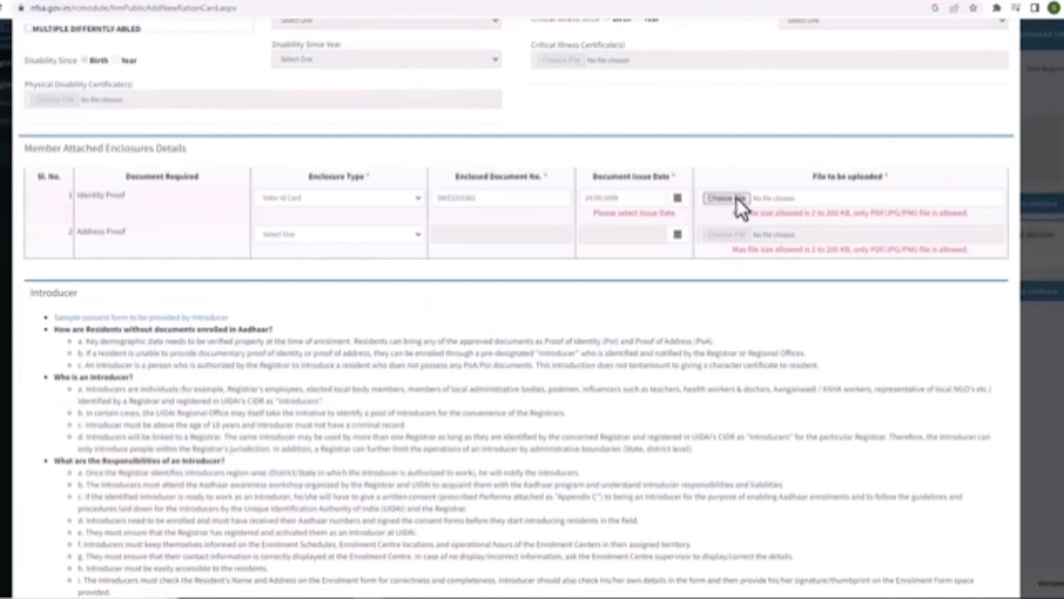
click(737, 199)
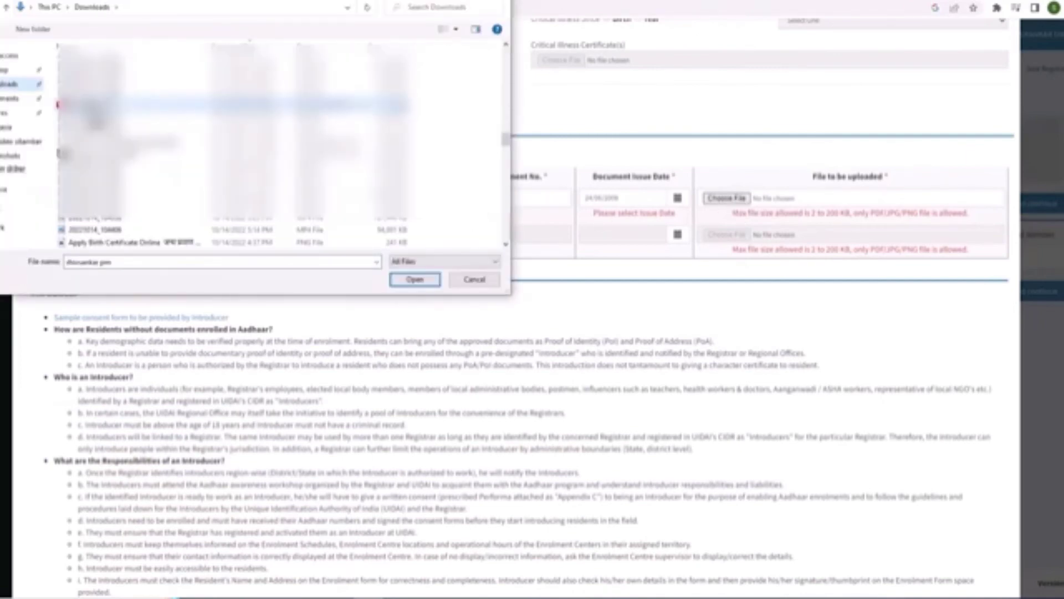
key(Return)
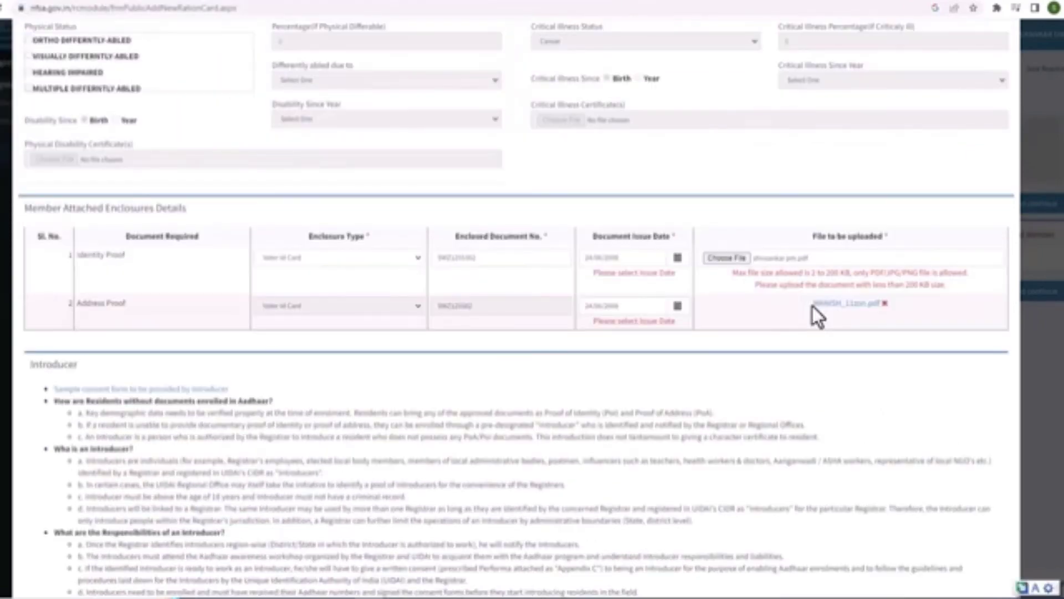
scroll(813, 306, down, 8)
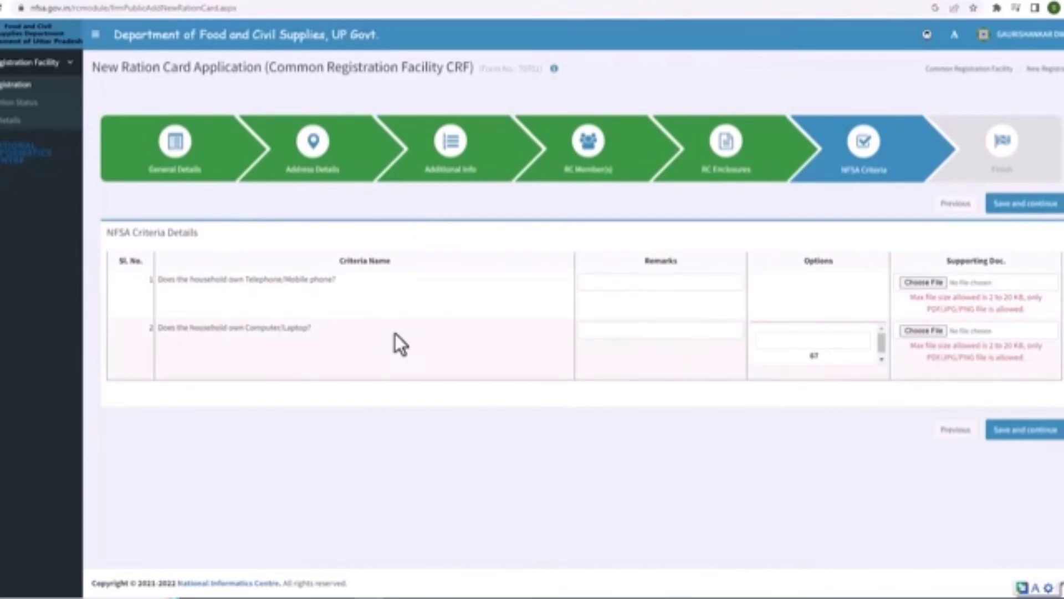
Add remarks for the telephone/mobile and computer/laptop ownership NFSA criteria
click(629, 284)
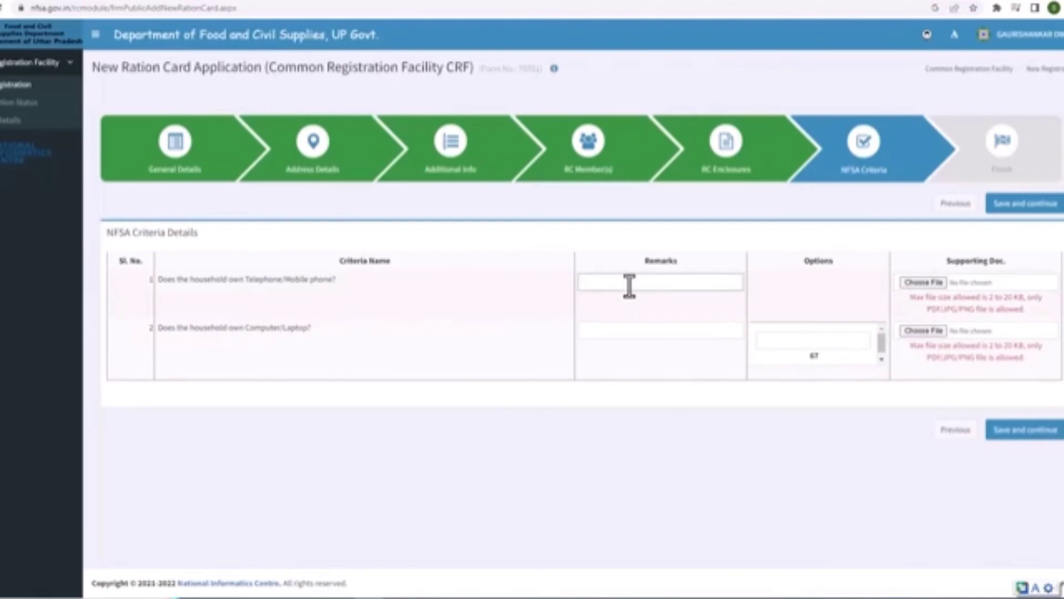
click(624, 334)
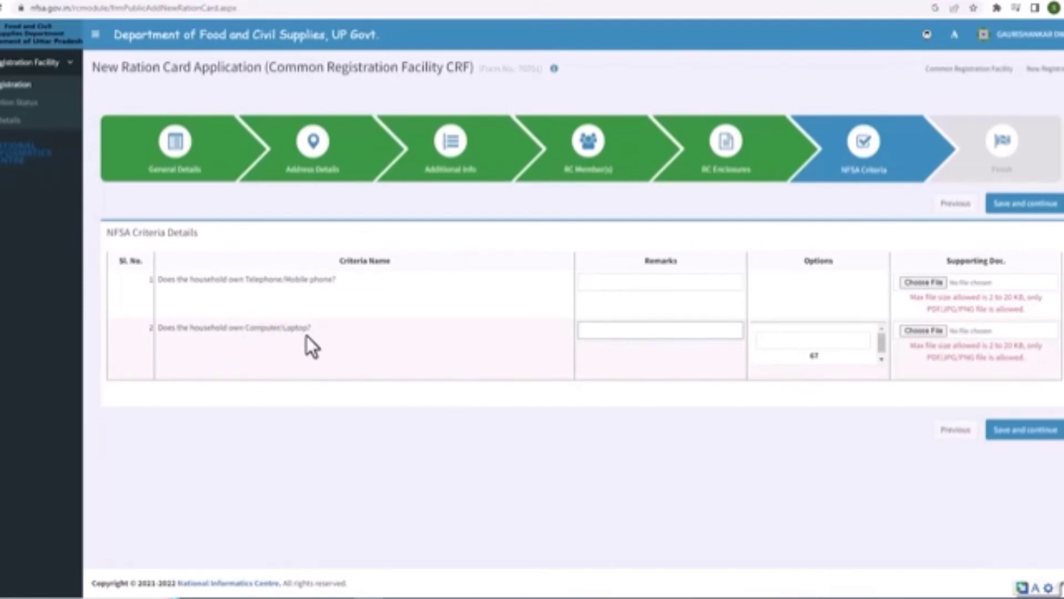
mouse_move(880, 344)
mouse_down()
mouse_move(883, 361)
mouse_move(877, 334)
mouse_up()
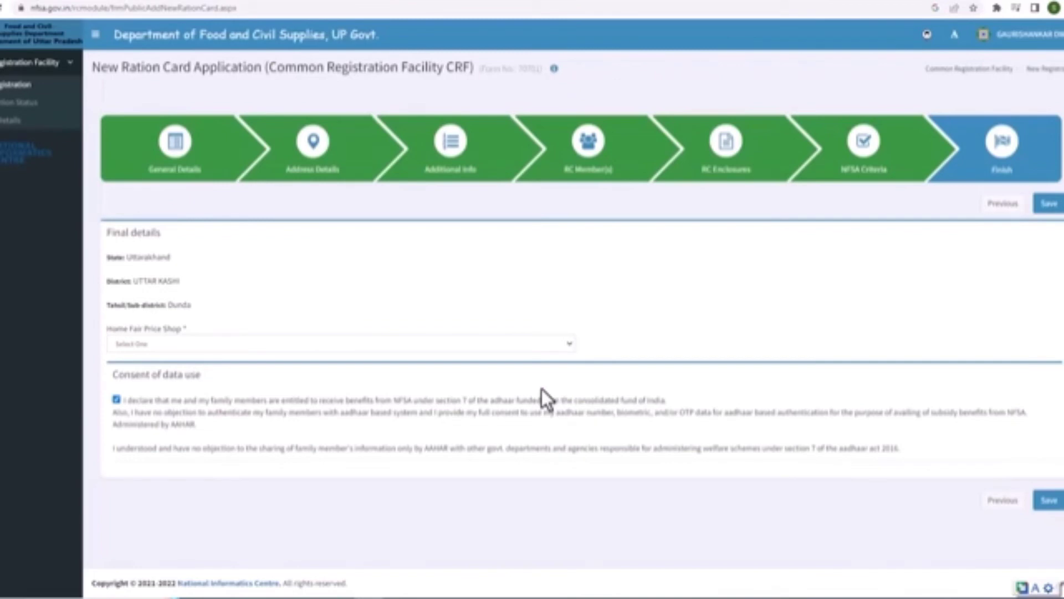
Pick the home fair price shop and submit the application without adding other members
click(431, 345)
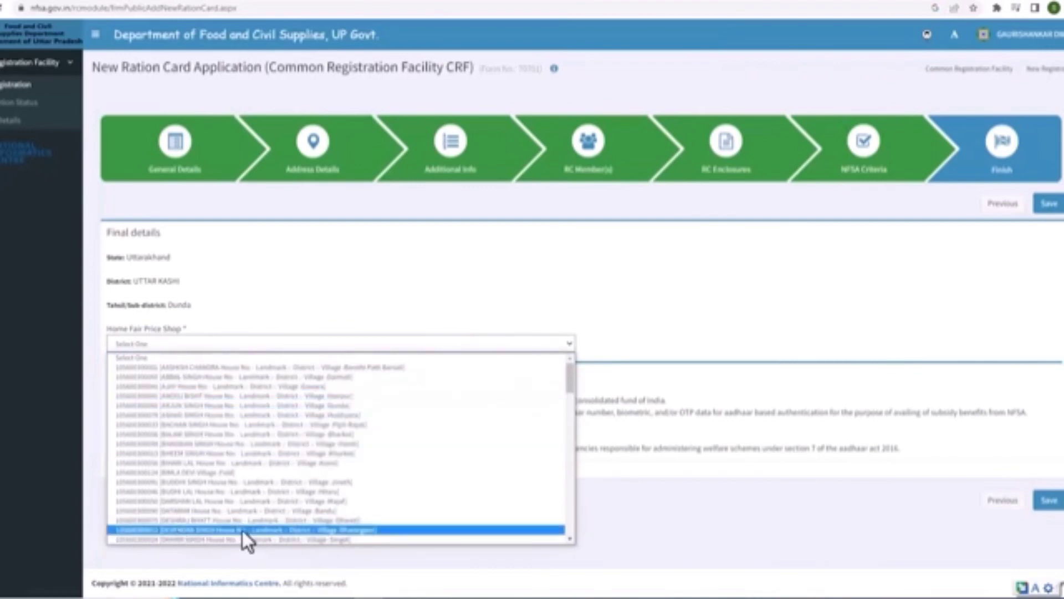
click(190, 521)
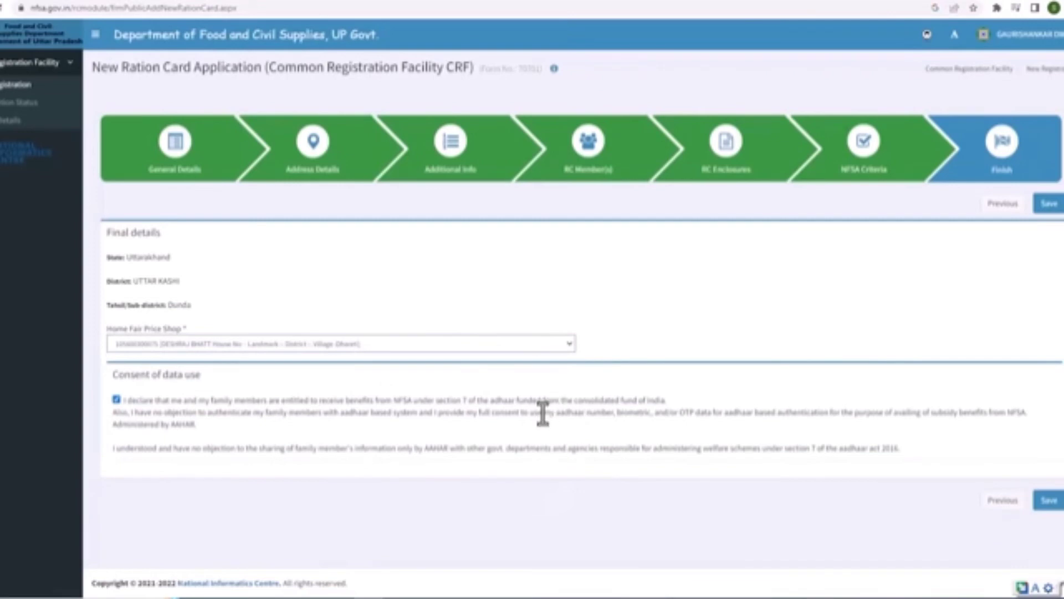
click(1047, 501)
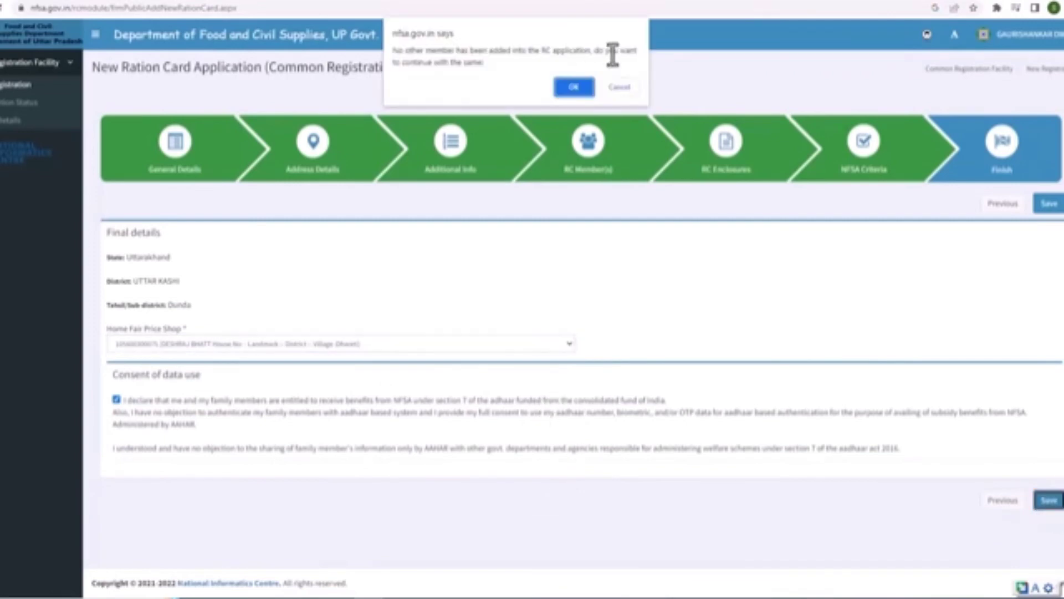
click(574, 89)
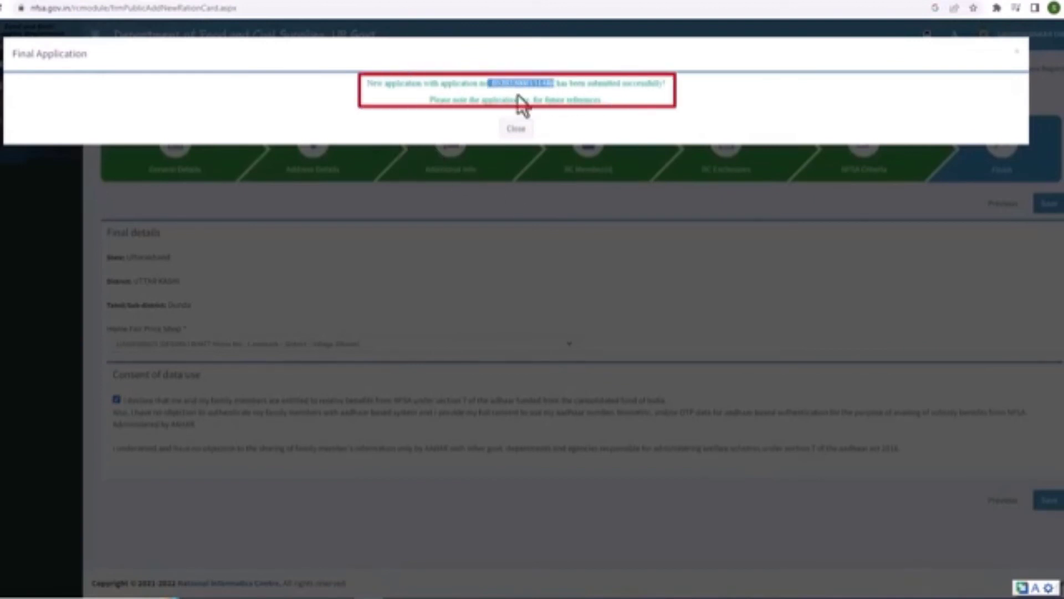
Dismiss the submission success message and list the applications Pending for Approval
click(587, 90)
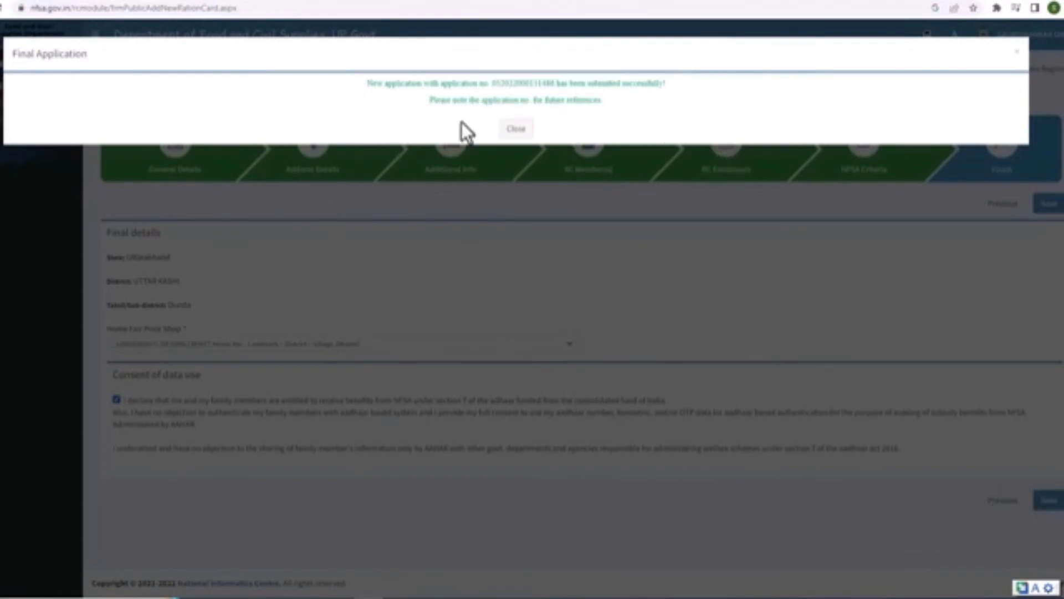
click(519, 133)
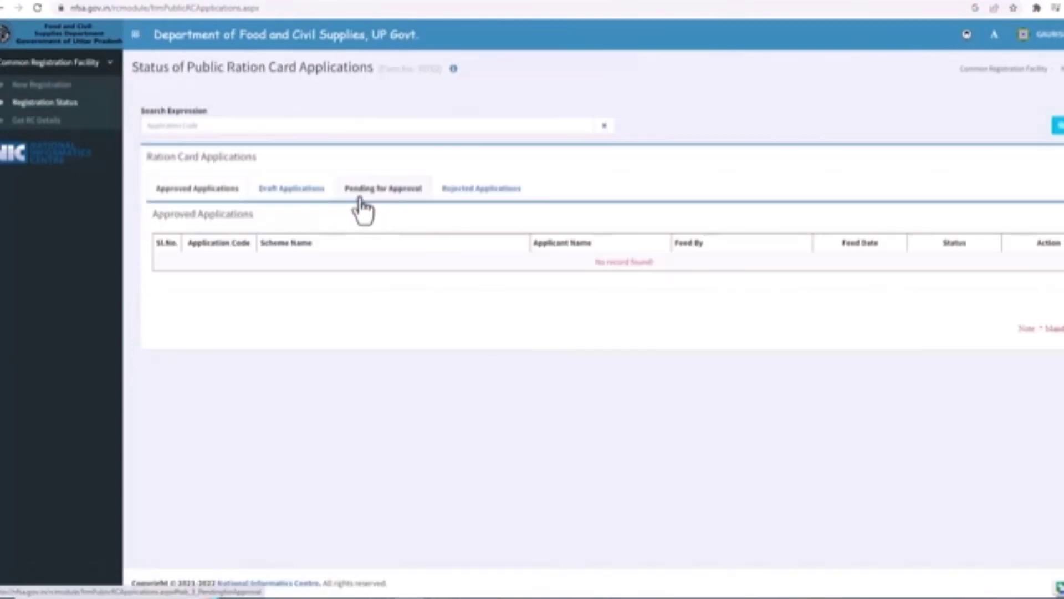
click(367, 204)
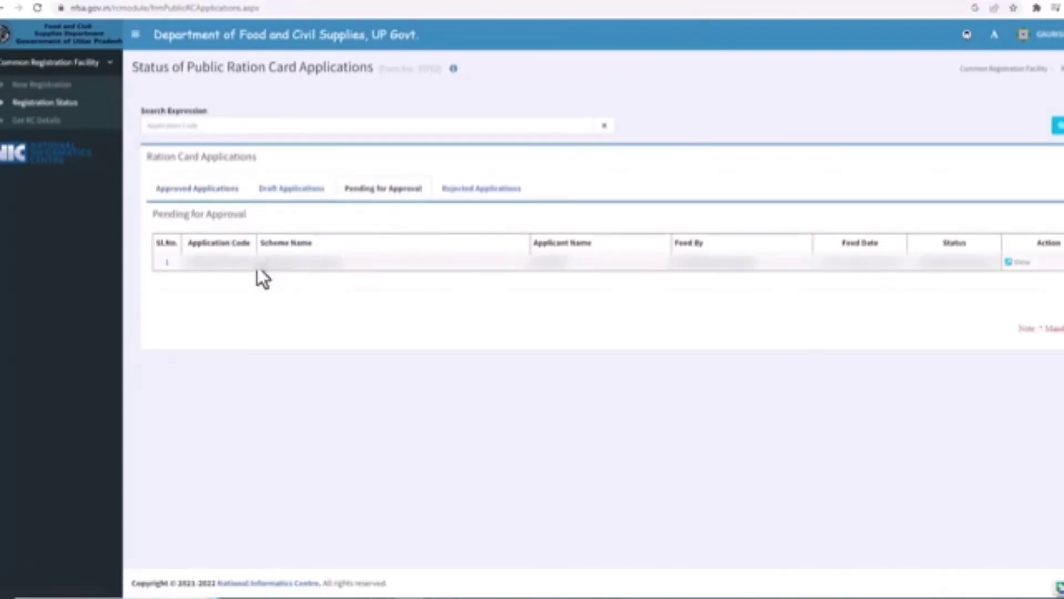